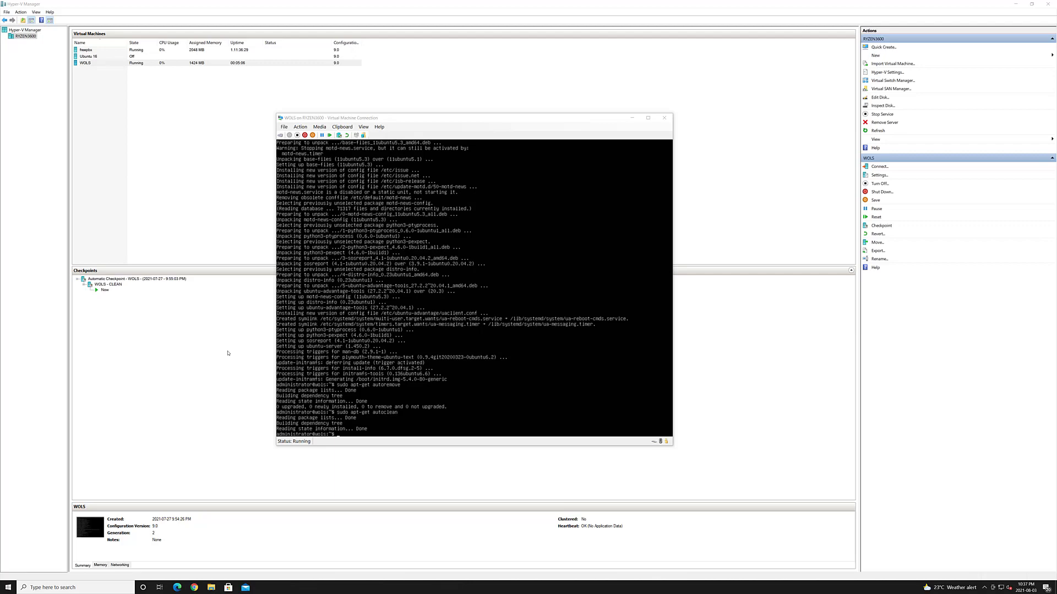
Minimize the WOLS virtual machine console and Hyper-V Manager to reveal the remote desktop
{"action": "left_click", "coordinate": [633, 118]}
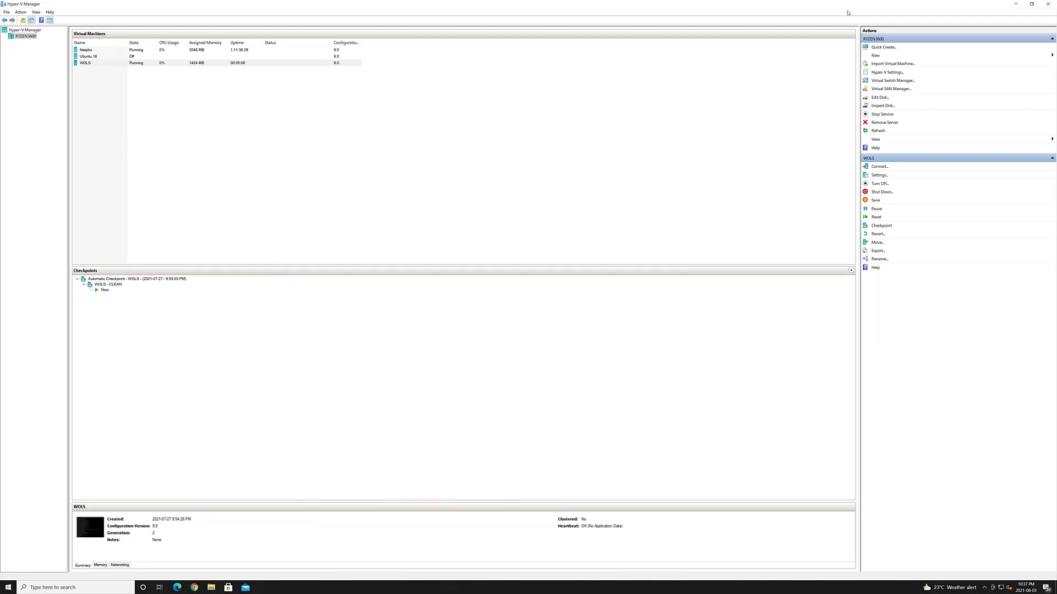
{"action": "left_click", "coordinate": [1017, 5]}
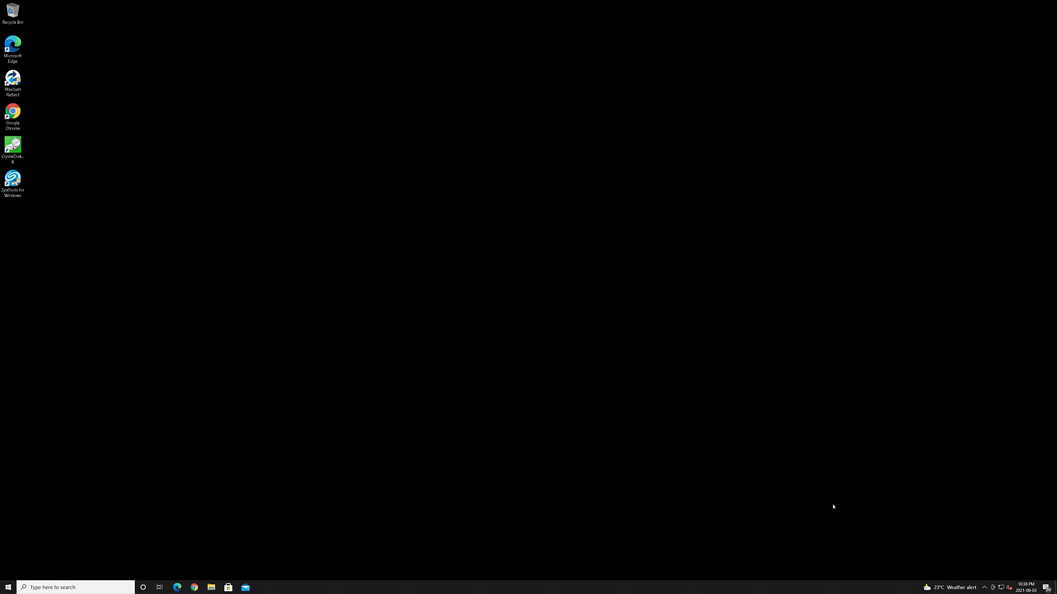
Stop Windows from turning off the Ethernet adapter to save power, then close Network Connections
{"action": "right_click", "coordinate": [1001, 587]}
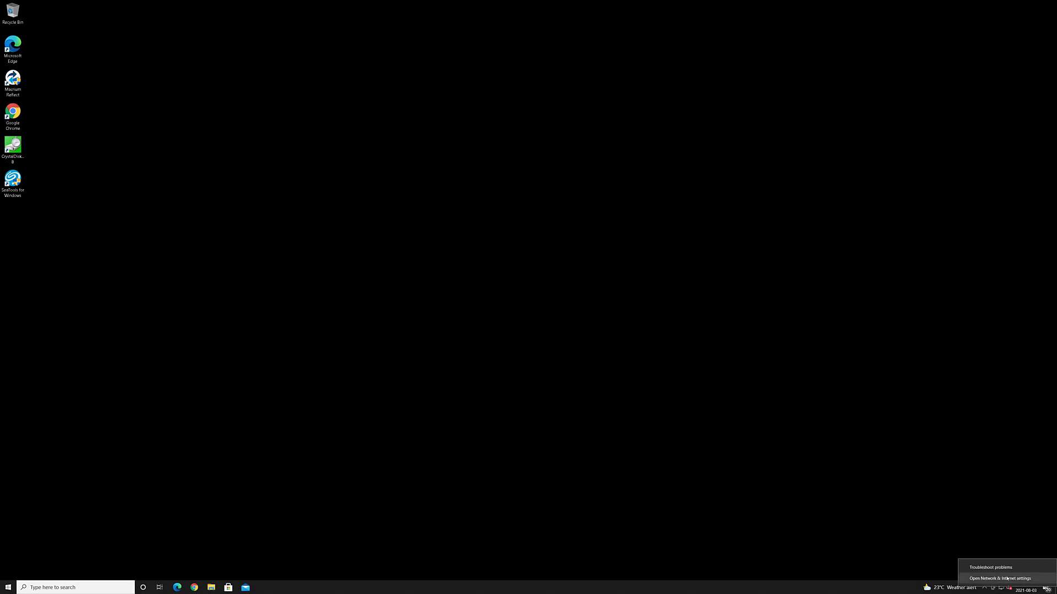
{"action": "left_click", "coordinate": [998, 577]}
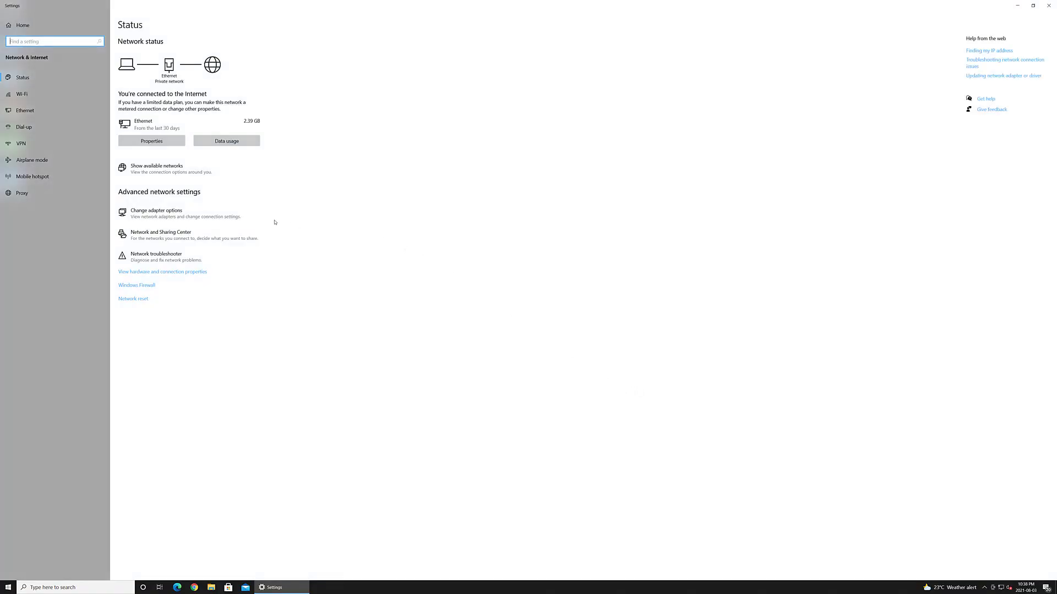
{"action": "left_click", "coordinate": [165, 215]}
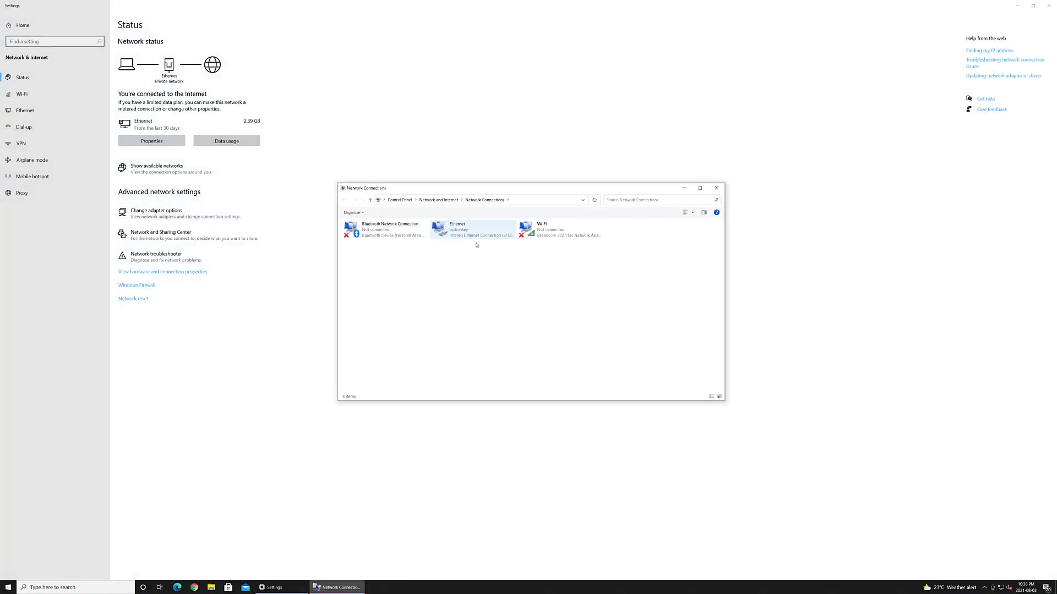
{"action": "left_click", "coordinate": [458, 232]}
{"action": "right_click", "coordinate": [459, 231]}
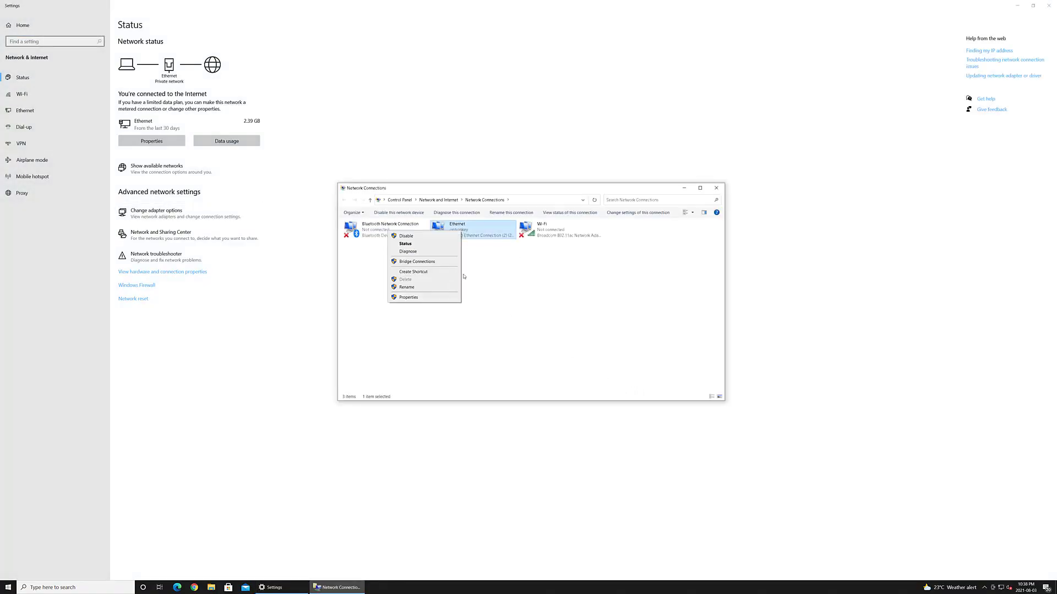
{"action": "left_click", "coordinate": [422, 299]}
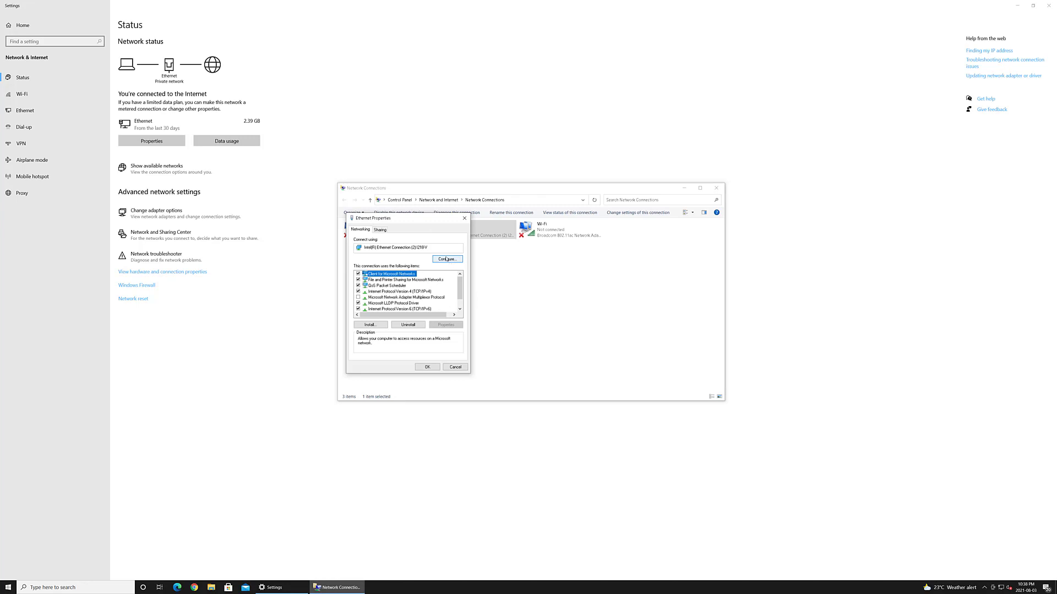
{"action": "left_click", "coordinate": [447, 260]}
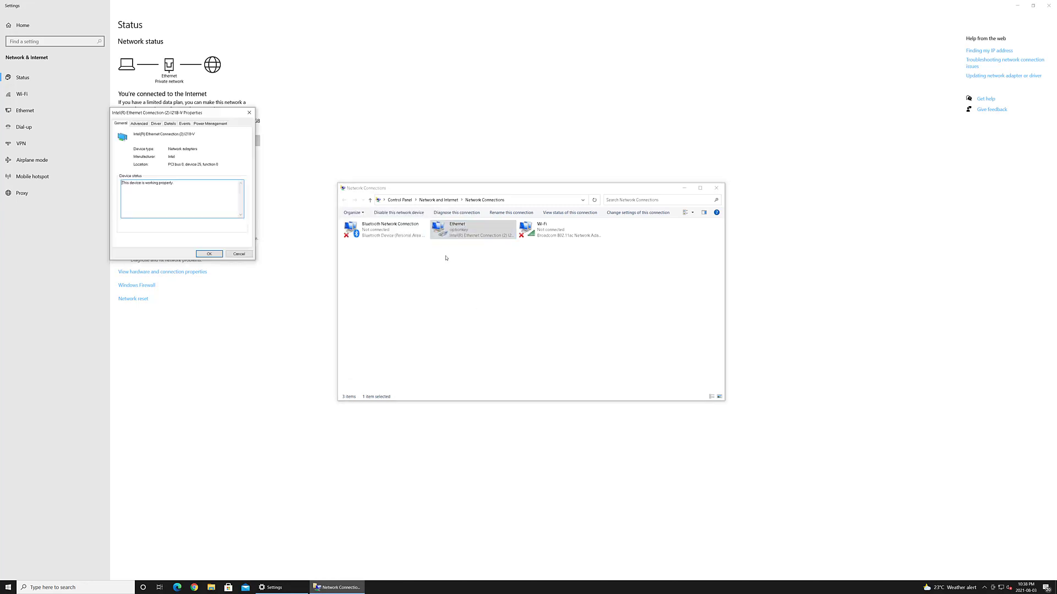
{"action": "left_click", "coordinate": [210, 124]}
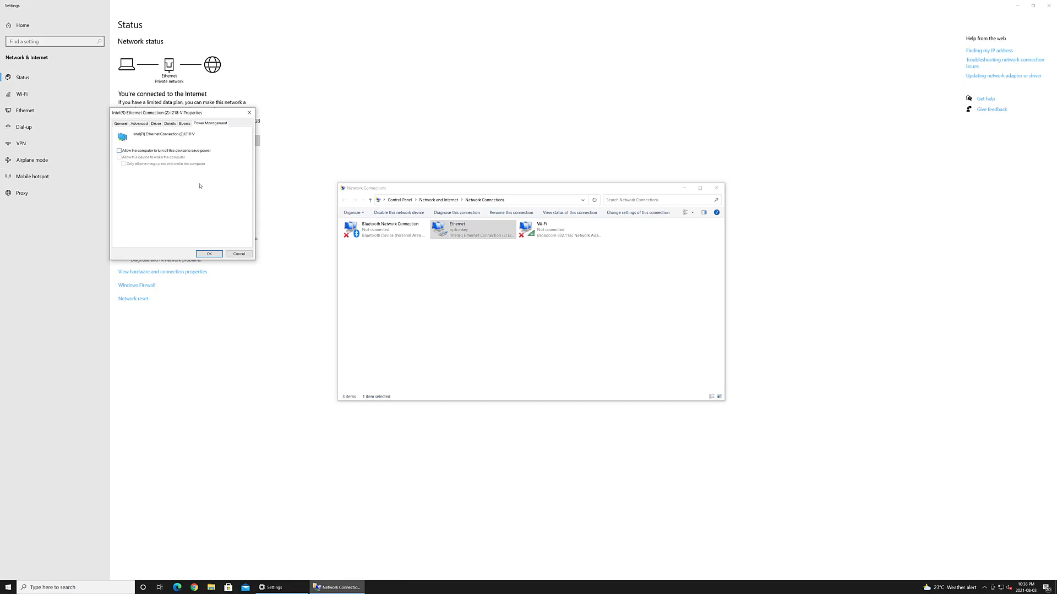
{"action": "left_click", "coordinate": [239, 254]}
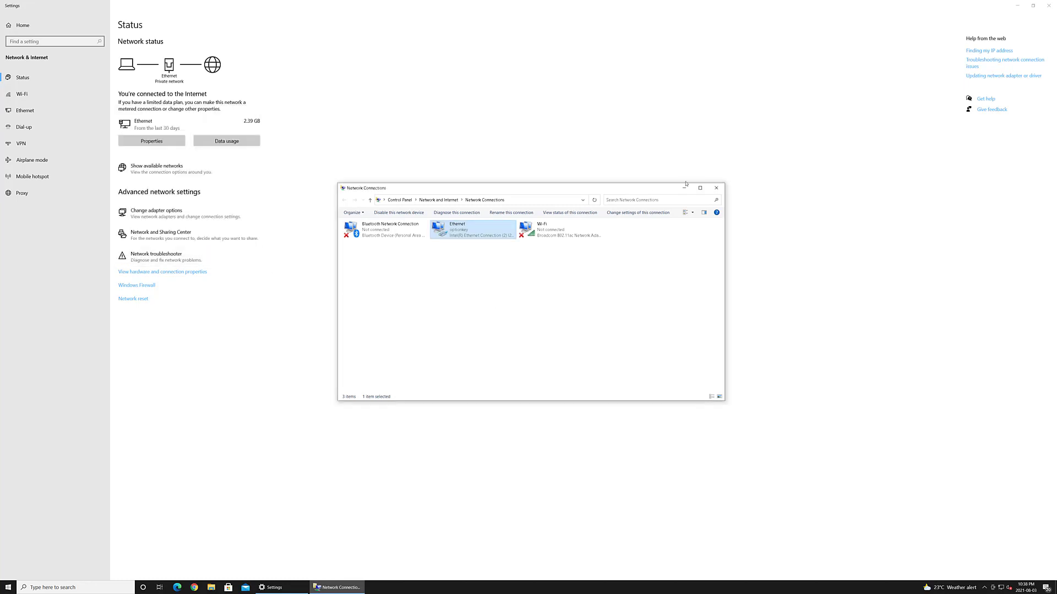
{"action": "left_click", "coordinate": [716, 189]}
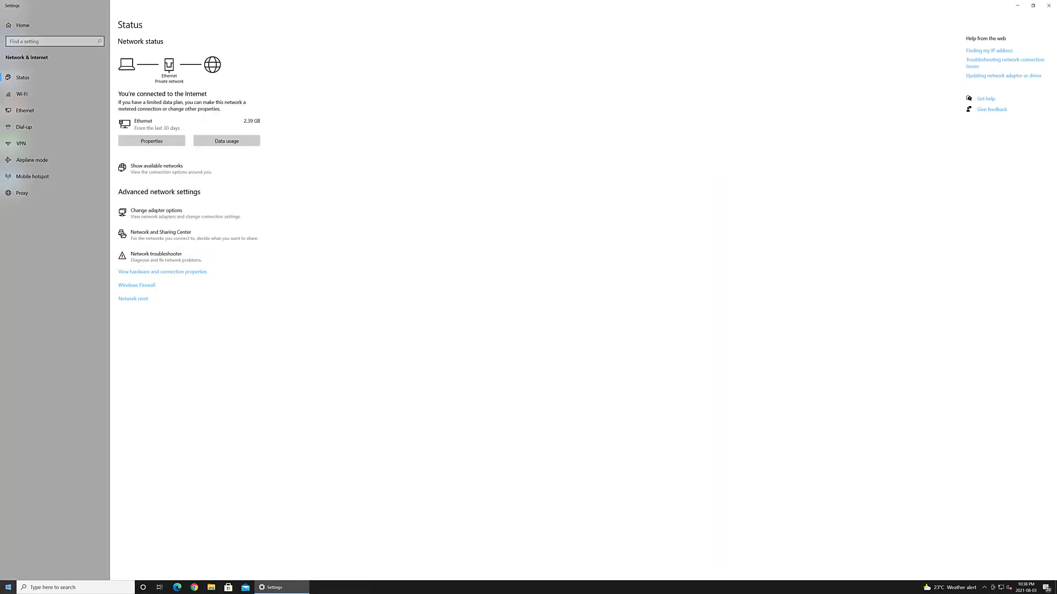
Open Windows Defender Firewall's advanced security settings maximized and list the inbound rules
{"action": "left_click", "coordinate": [9, 588]}
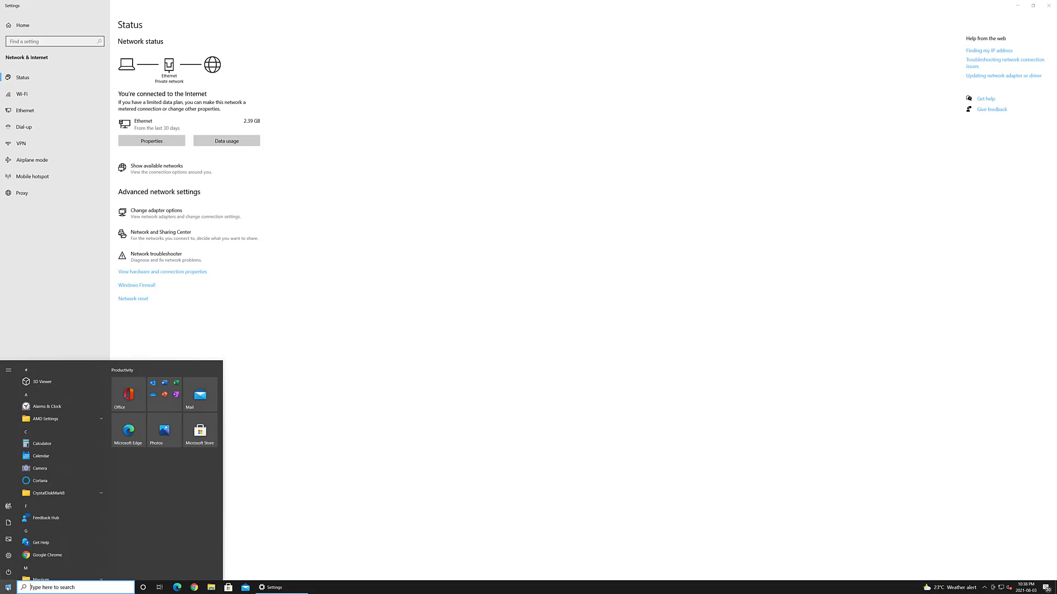
{"action": "type", "text": "fire"}
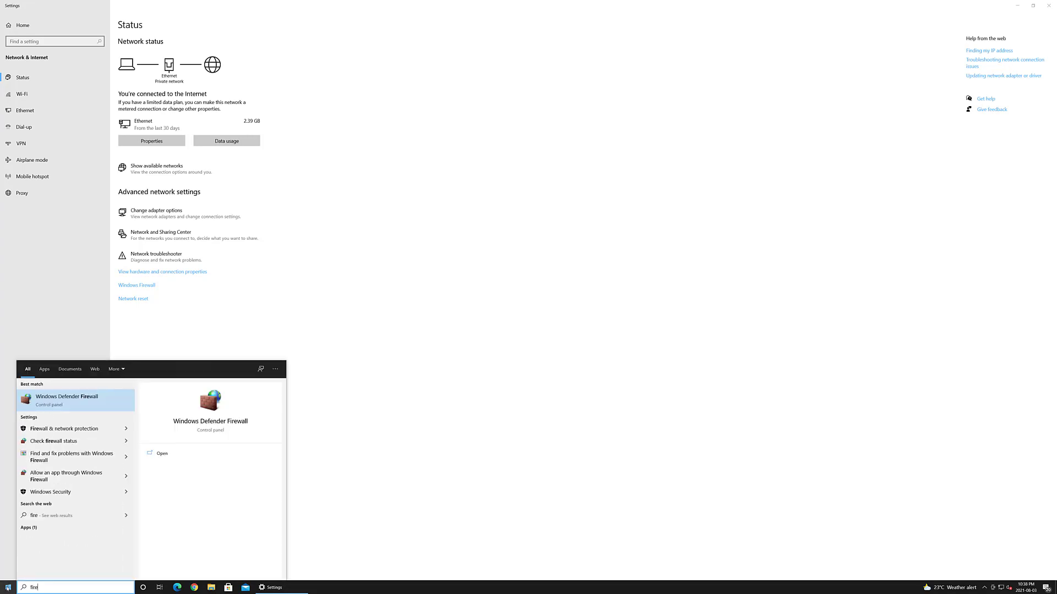
{"action": "key", "text": "Return"}
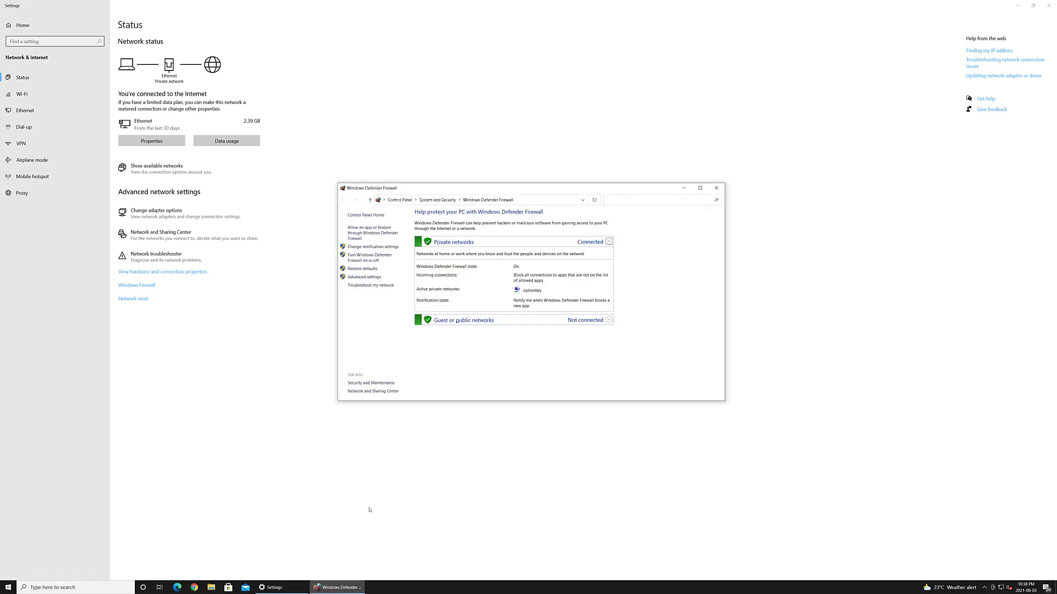
{"action": "left_click", "coordinate": [364, 277]}
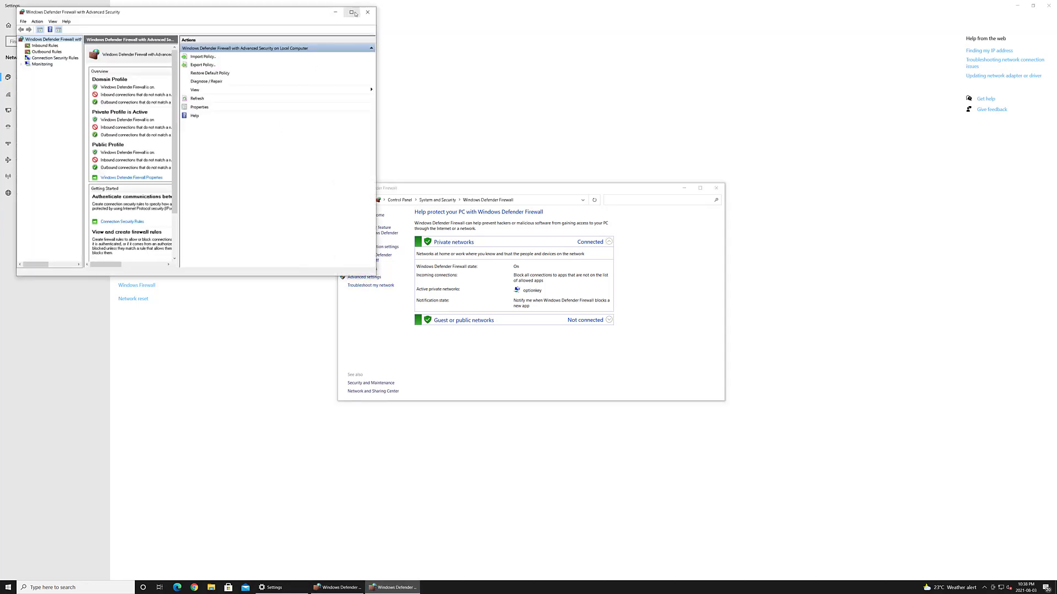
{"action": "left_click", "coordinate": [352, 12]}
{"action": "left_click", "coordinate": [43, 36]}
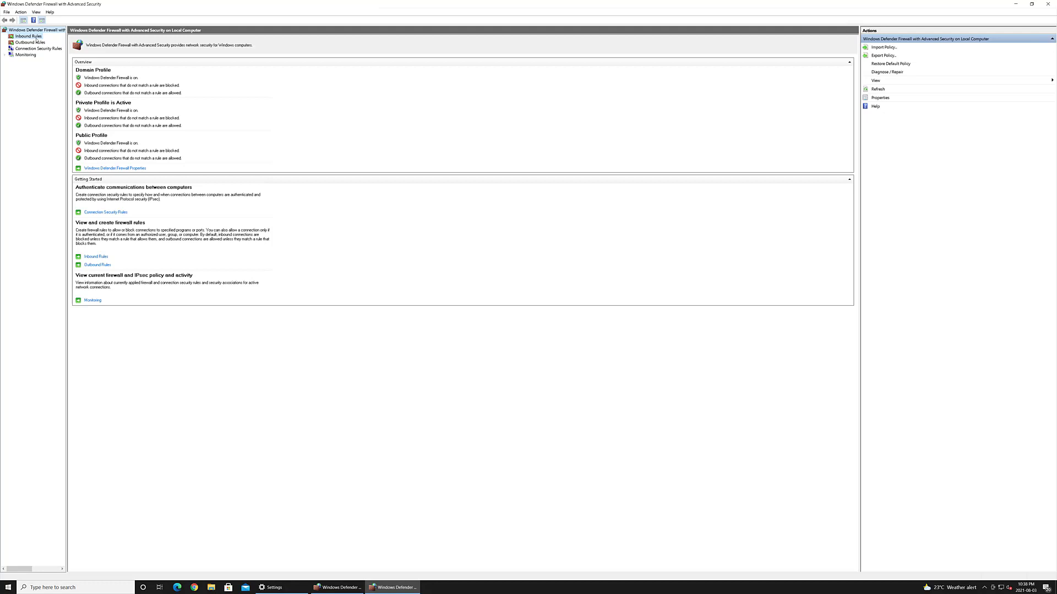
Select the six File and Printer Sharing (Echo Request) inbound rules and enable them
{"action": "scroll", "coordinate": [157, 184], "scroll_direction": "down", "scroll_amount": 7}
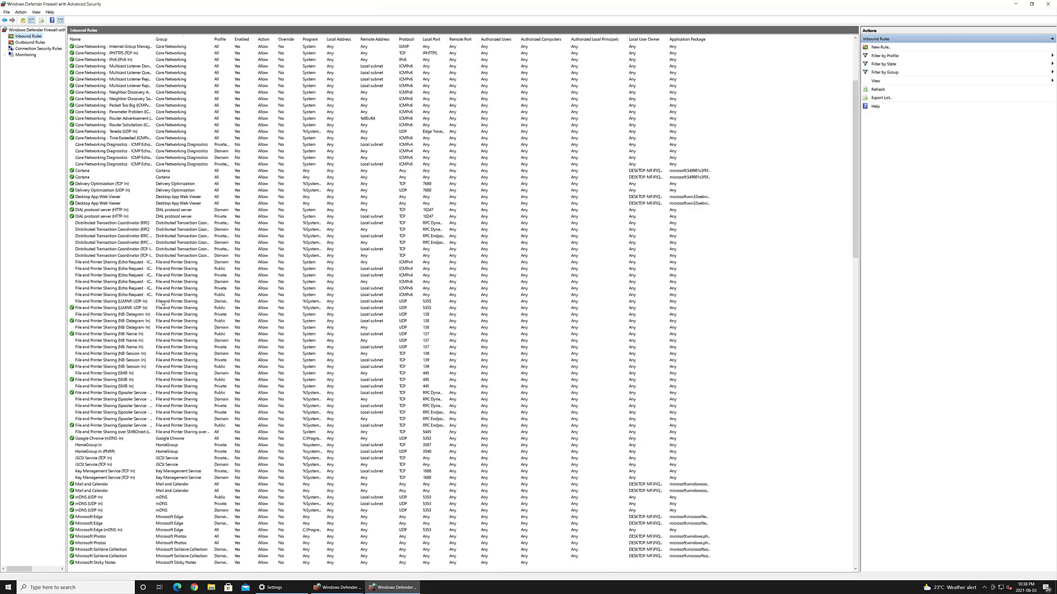
{"action": "scroll", "coordinate": [141, 324], "scroll_direction": "down", "scroll_amount": 1}
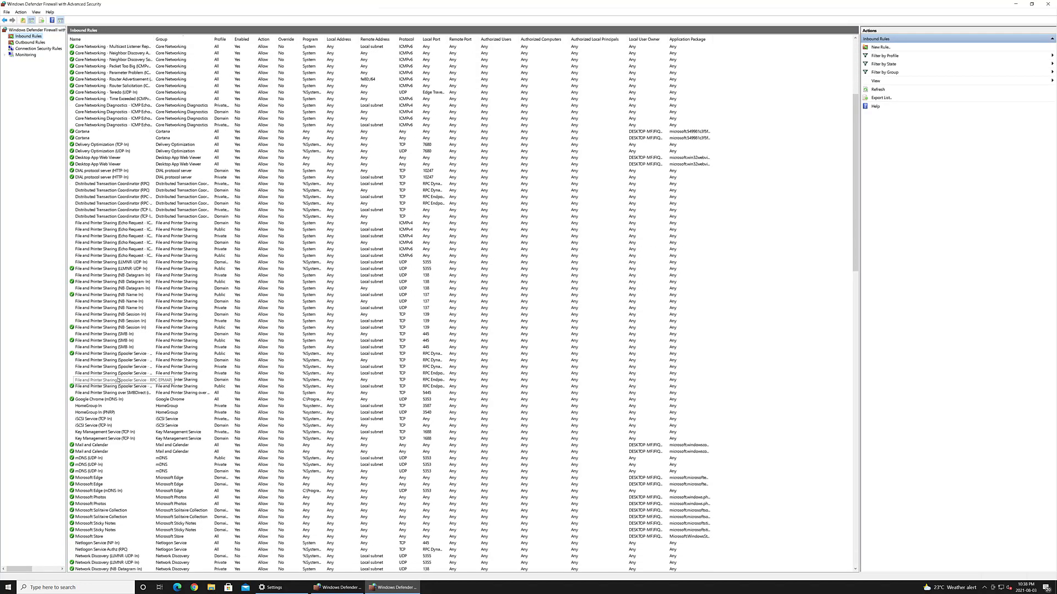
{"action": "left_click", "coordinate": [107, 223]}
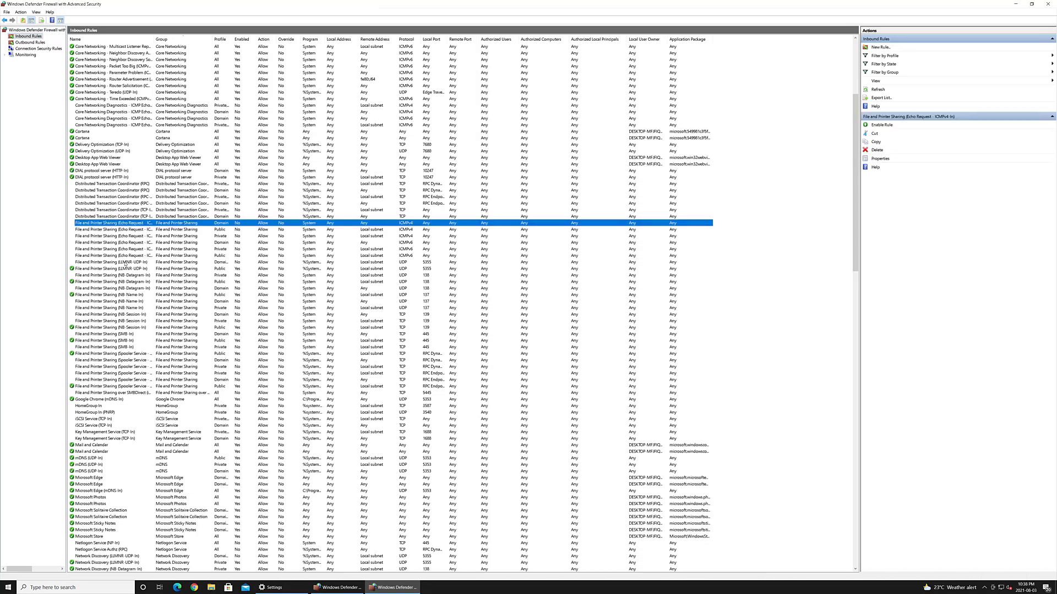
{"action": "left_click", "coordinate": [108, 256], "text": "shift"}
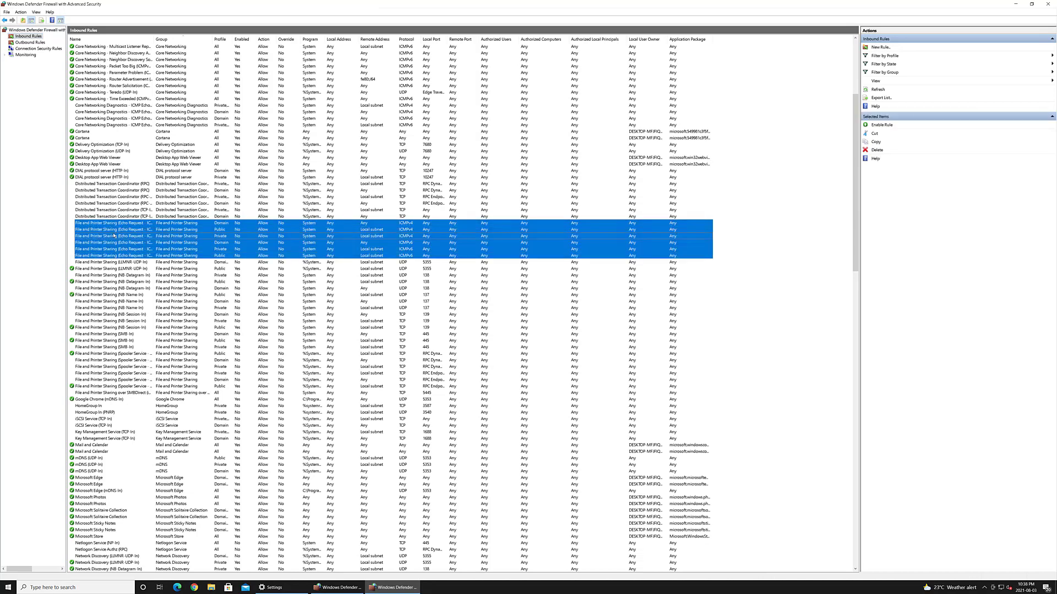
{"action": "right_click", "coordinate": [113, 234]}
{"action": "left_click", "coordinate": [133, 239]}
{"action": "scroll", "coordinate": [149, 302], "scroll_direction": "down", "scroll_amount": 8}
{"action": "scroll", "coordinate": [149, 303], "scroll_direction": "down", "scroll_amount": 20}
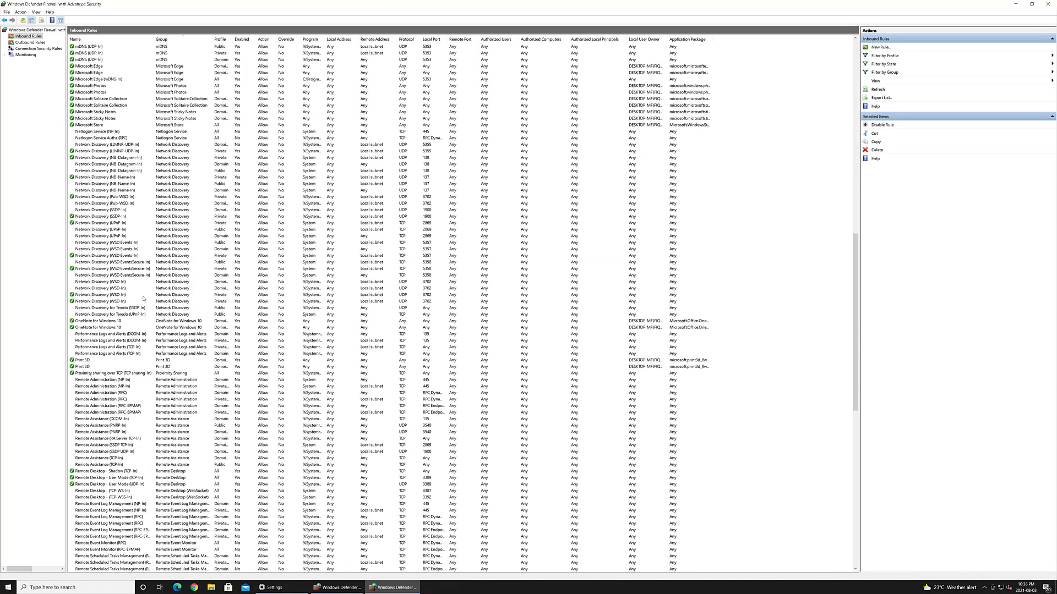
{"action": "scroll", "coordinate": [139, 297], "scroll_direction": "down", "scroll_amount": 4}
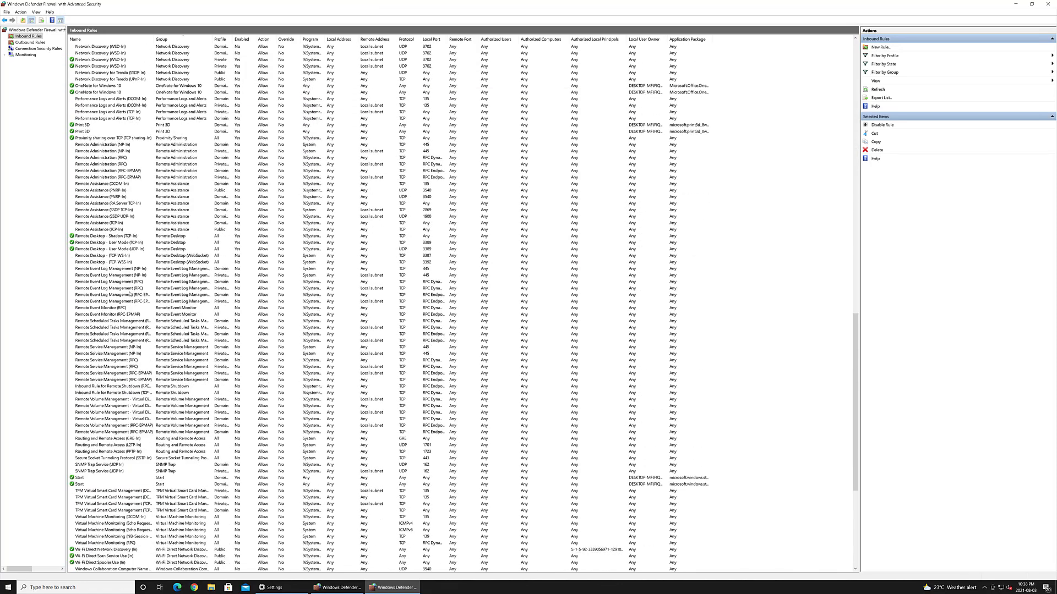
Select and enable the six Remote Administration inbound rules
{"action": "left_click_drag", "start_coordinate": [101, 145], "coordinate": [106, 176]}
{"action": "right_click", "coordinate": [109, 163]}
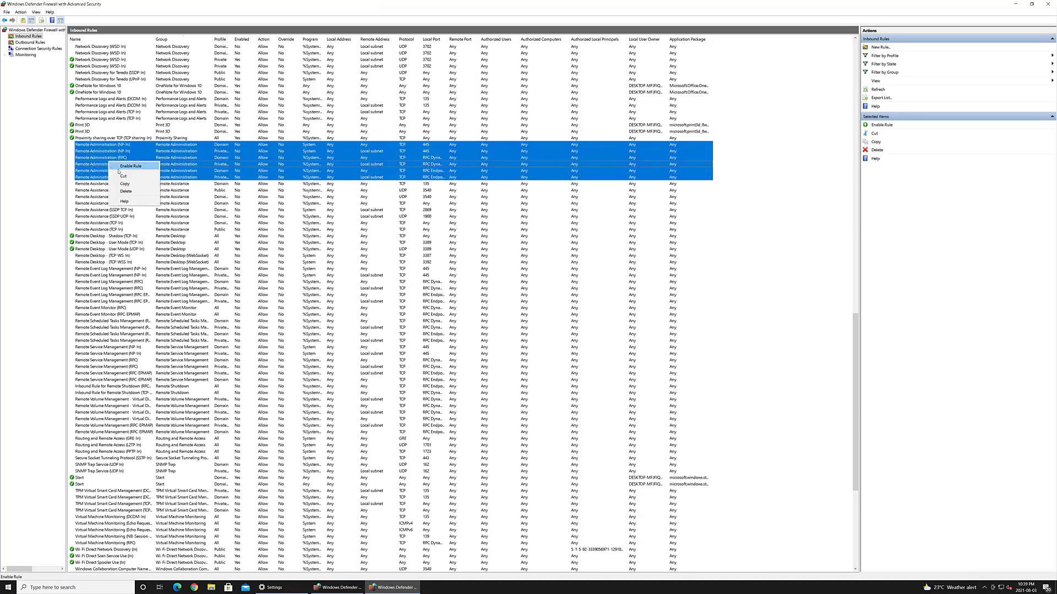
{"action": "left_click", "coordinate": [119, 167]}
{"action": "scroll", "coordinate": [128, 406], "scroll_direction": "down", "scroll_amount": 2}
{"action": "scroll", "coordinate": [129, 406], "scroll_direction": "down", "scroll_amount": 9}
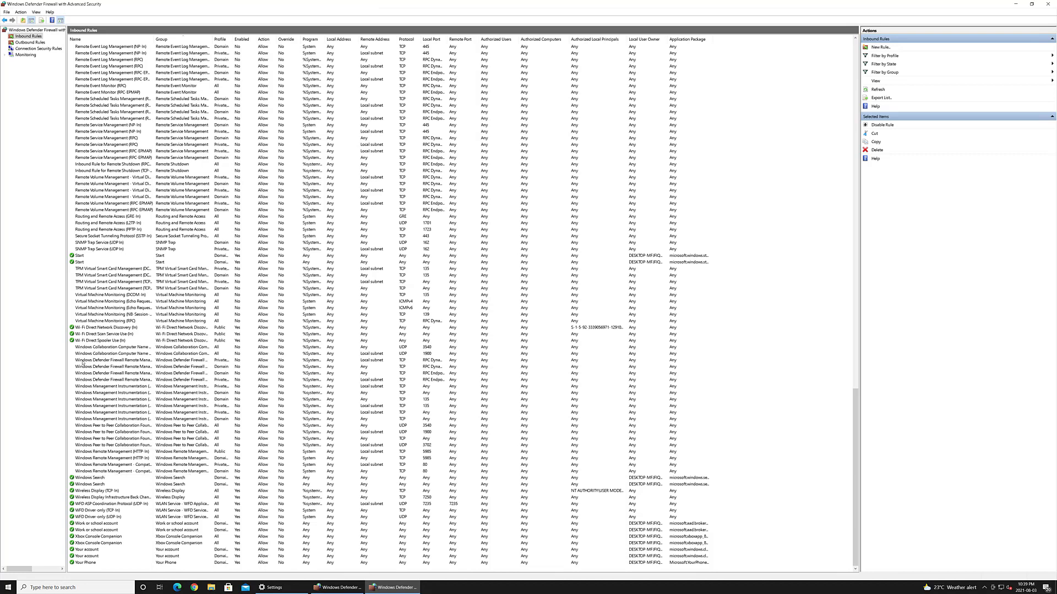
Enable the Remote Service Management and Remote Shutdown inbound rules, then close the firewall window
{"action": "left_click", "coordinate": [112, 179]}
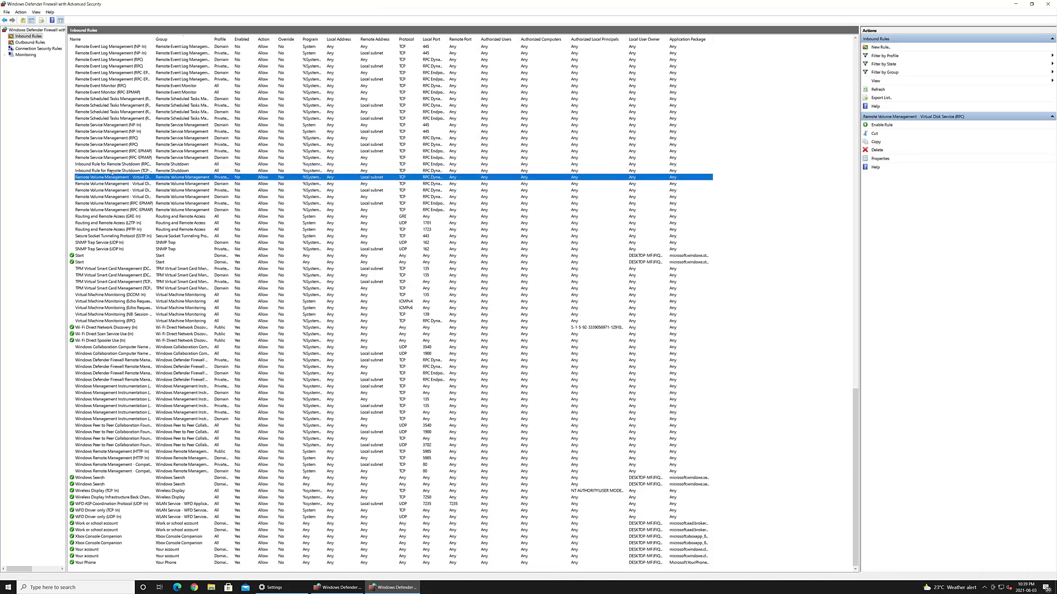
{"action": "left_click", "coordinate": [121, 171]}
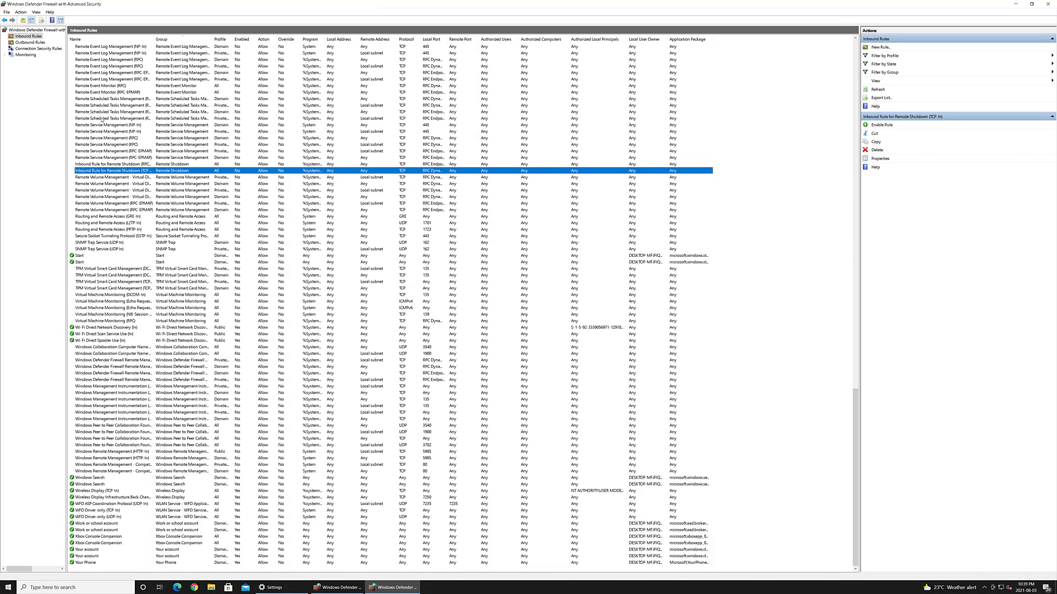
{"action": "left_click", "coordinate": [107, 127], "text": "shift"}
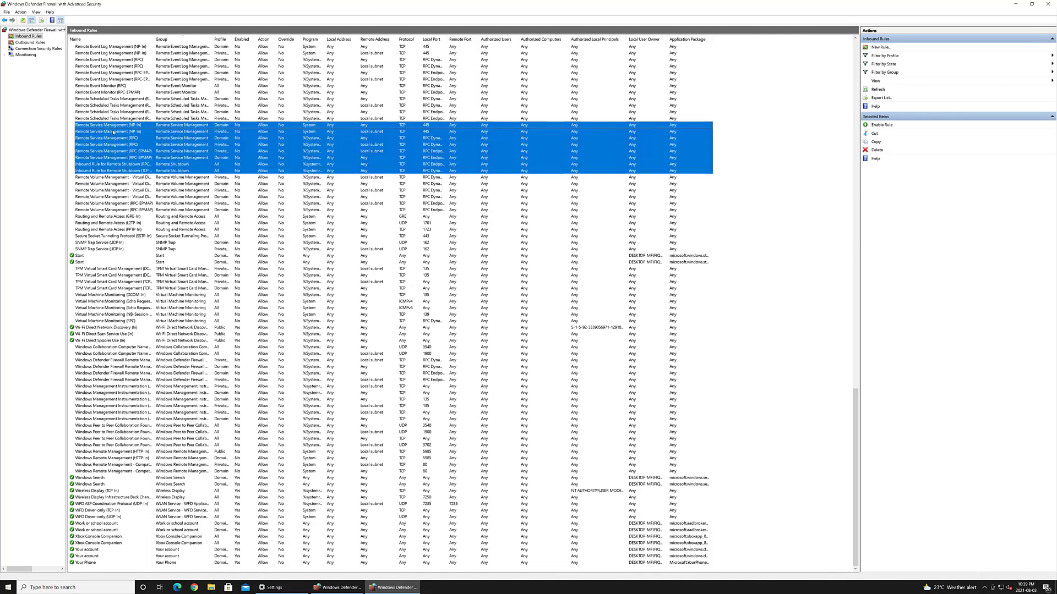
{"action": "right_click", "coordinate": [118, 129]}
{"action": "left_click", "coordinate": [131, 132]}
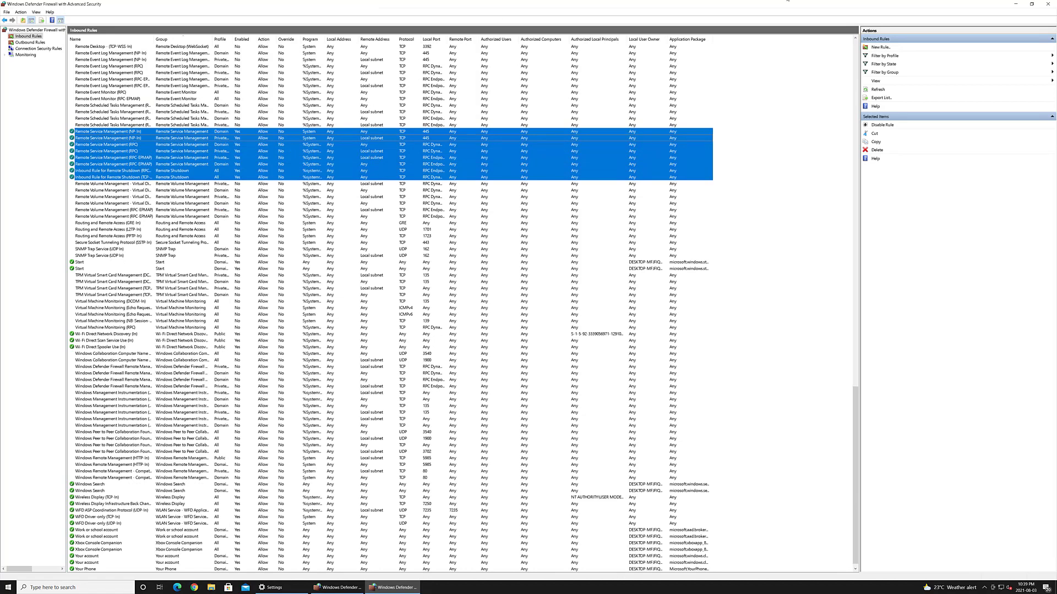
{"action": "left_click", "coordinate": [1047, 4]}
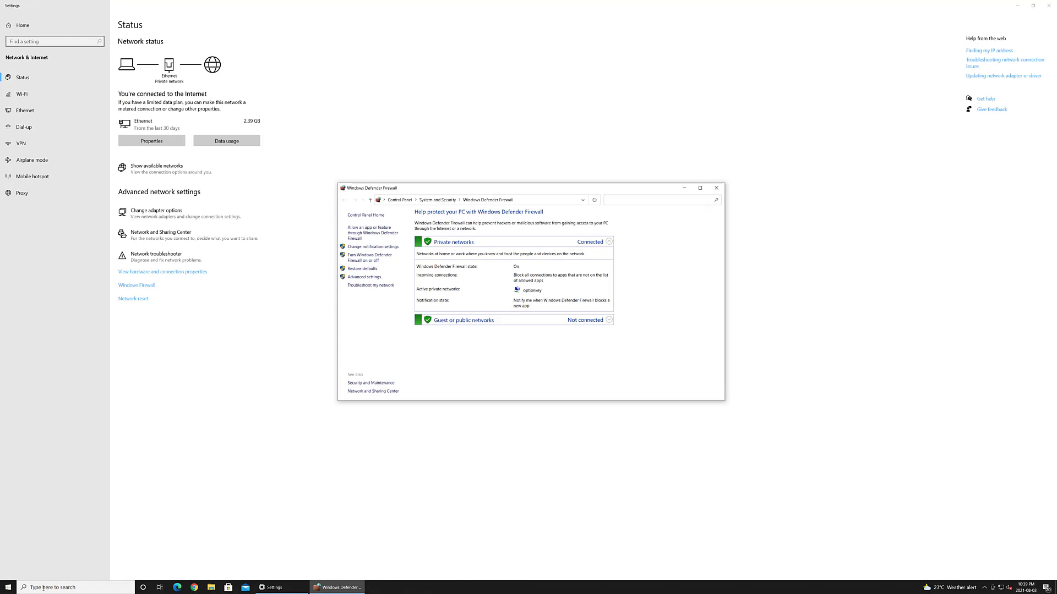
Launch Registry Editor from a Start search for 're' and approve administrator rights
{"action": "key", "text": "super"}
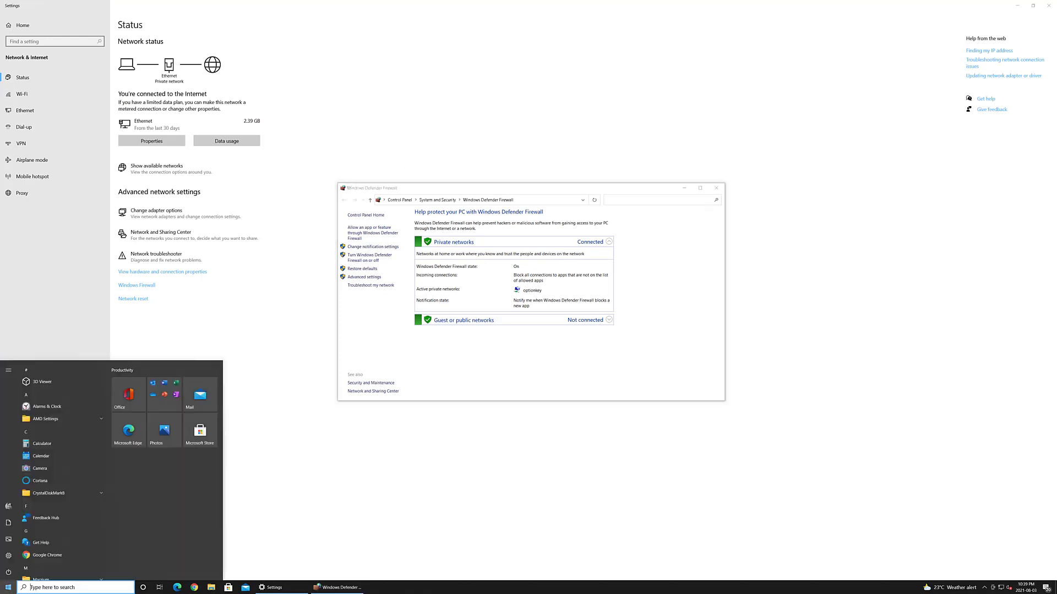
{"action": "type", "text": "re"}
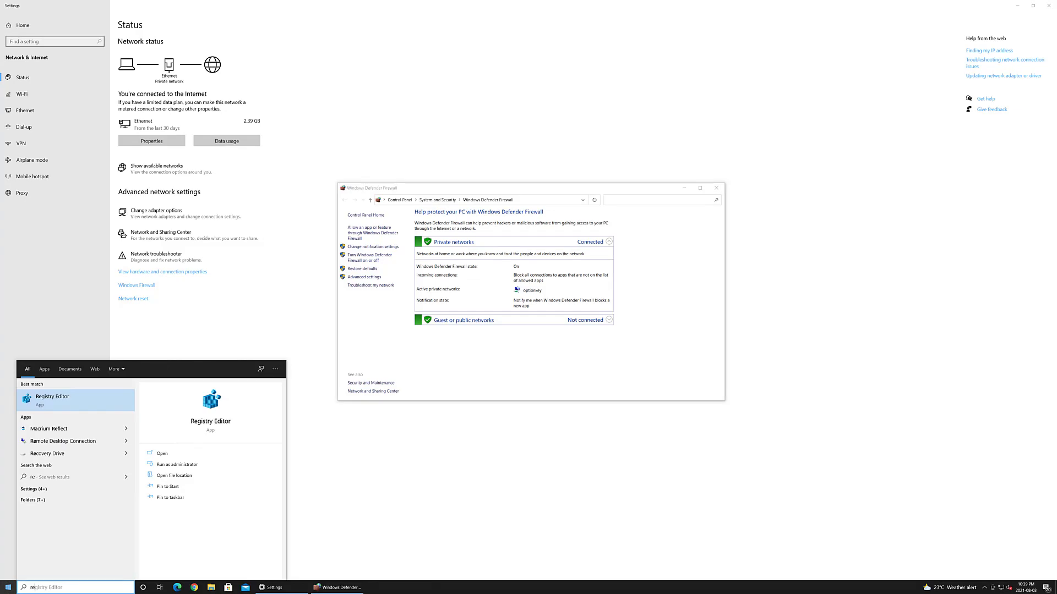
{"action": "key", "text": "Return"}
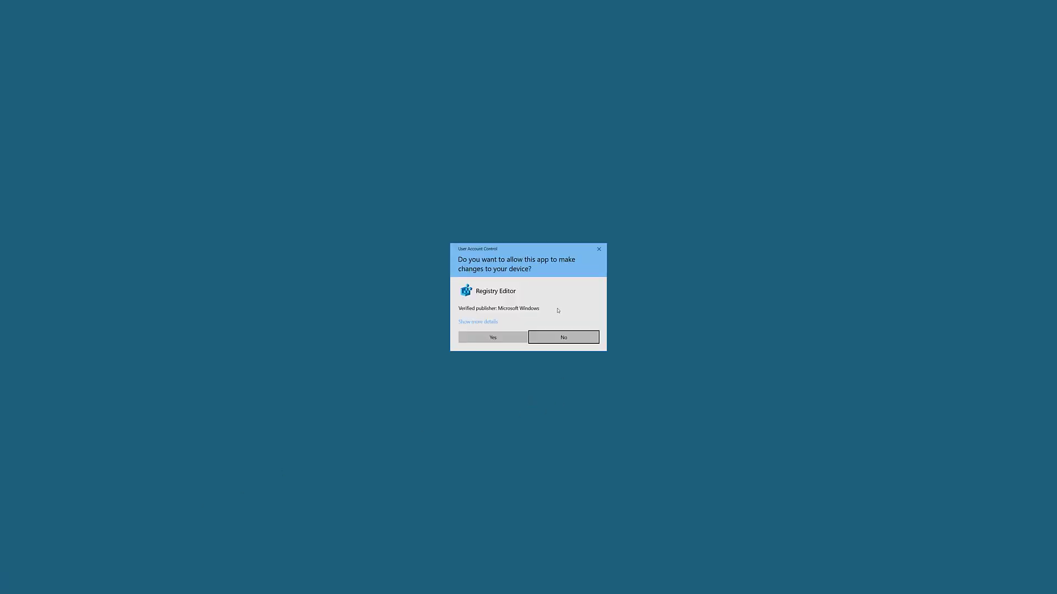
{"action": "left_click", "coordinate": [481, 336]}
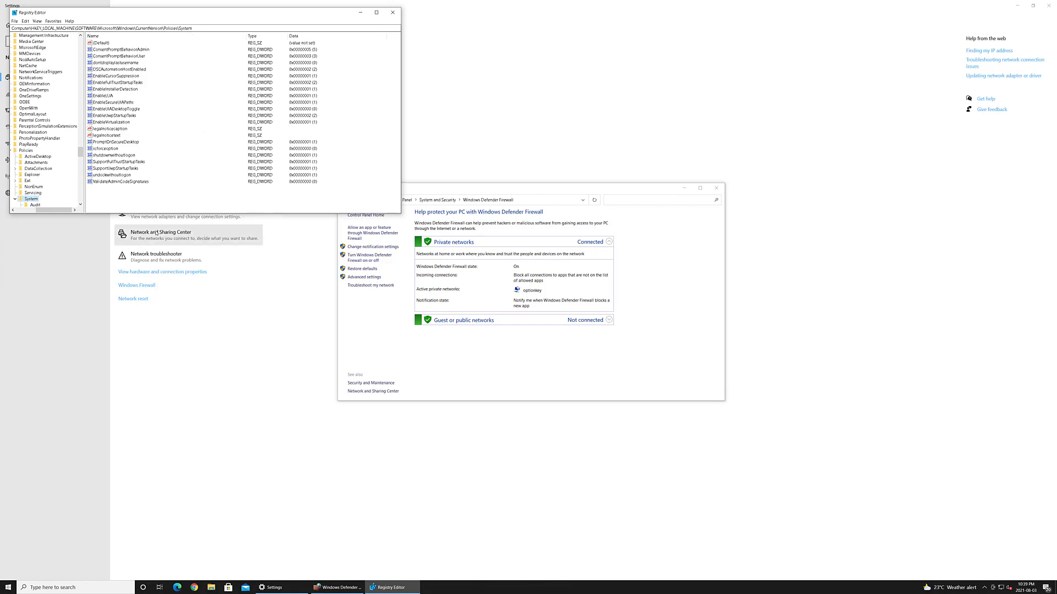
Create a new DWORD (32-bit) value and rename it toward LocalAccountTokenFilterPolicy
{"action": "right_click", "coordinate": [147, 196]}
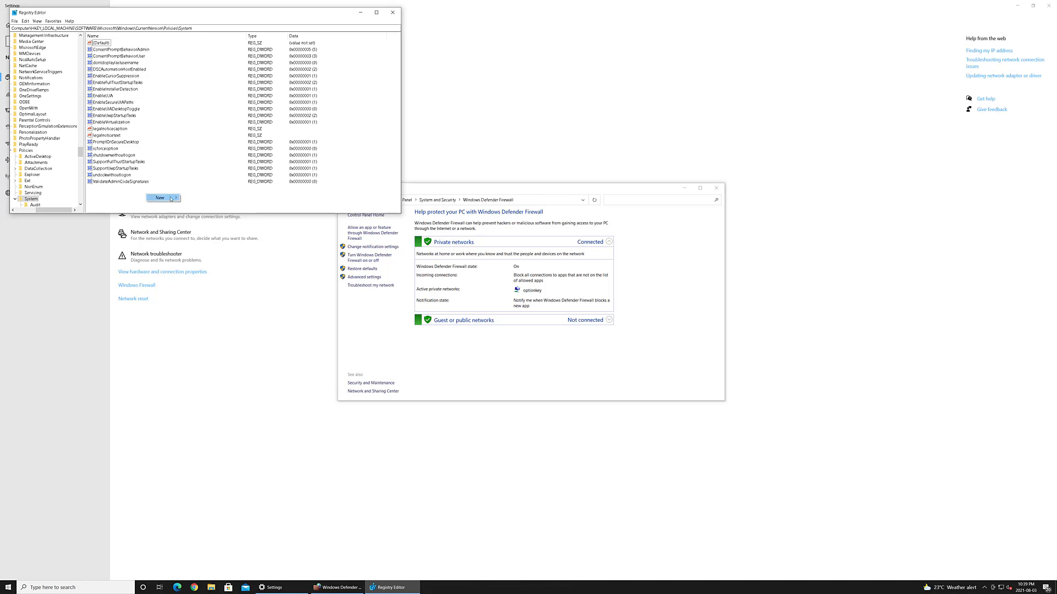
{"action": "mouse_move", "coordinate": [171, 198]}
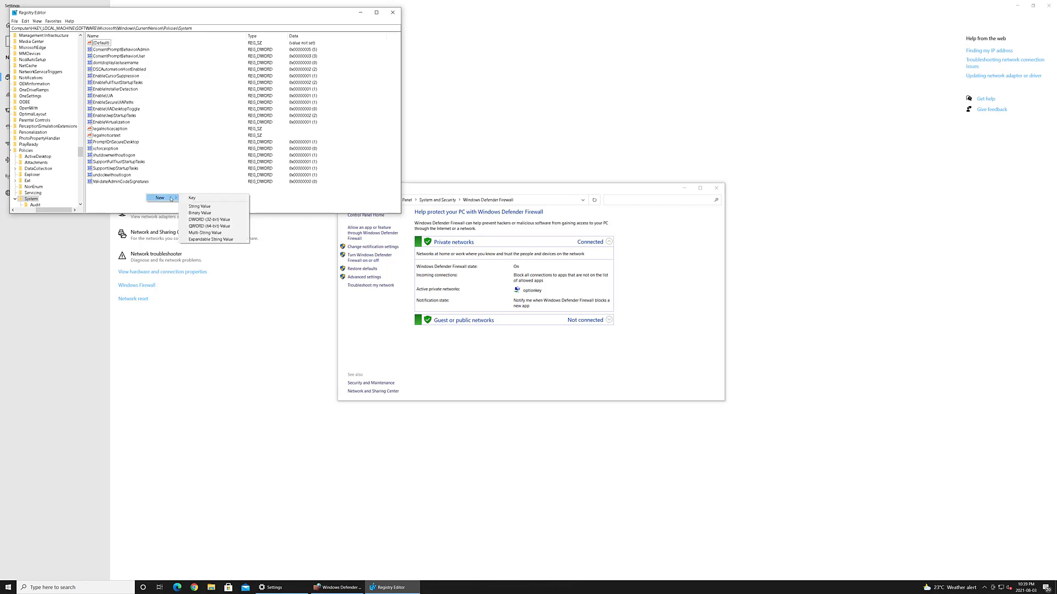
{"action": "left_click", "coordinate": [223, 220]}
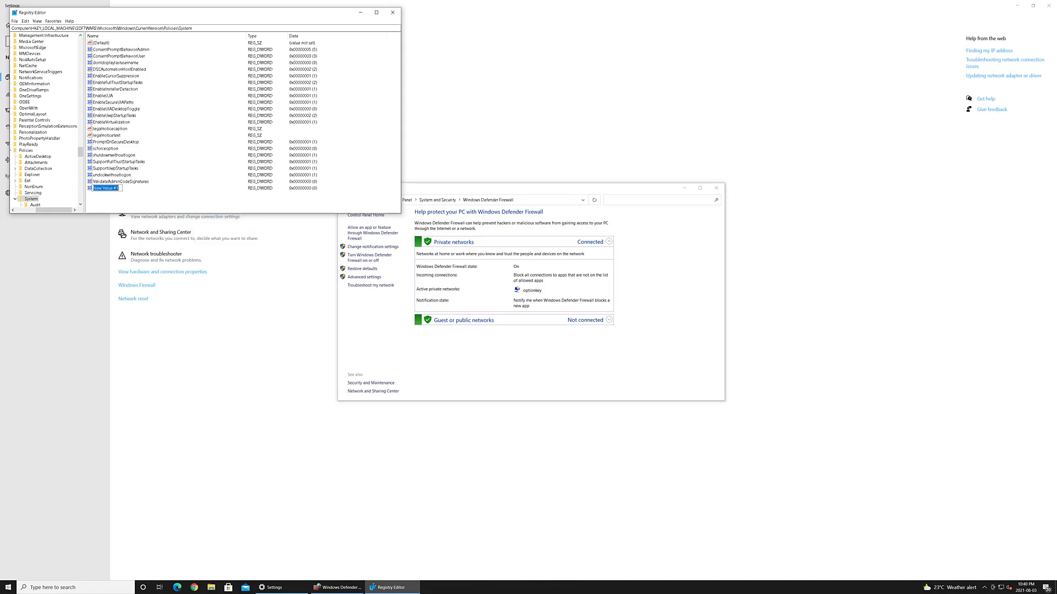
{"action": "left_click", "coordinate": [120, 189]}
{"action": "left_click_drag", "start_coordinate": [119, 188], "coordinate": [20, 188]}
{"action": "type", "text": "LocalAccountTokenFilterPolicy"}
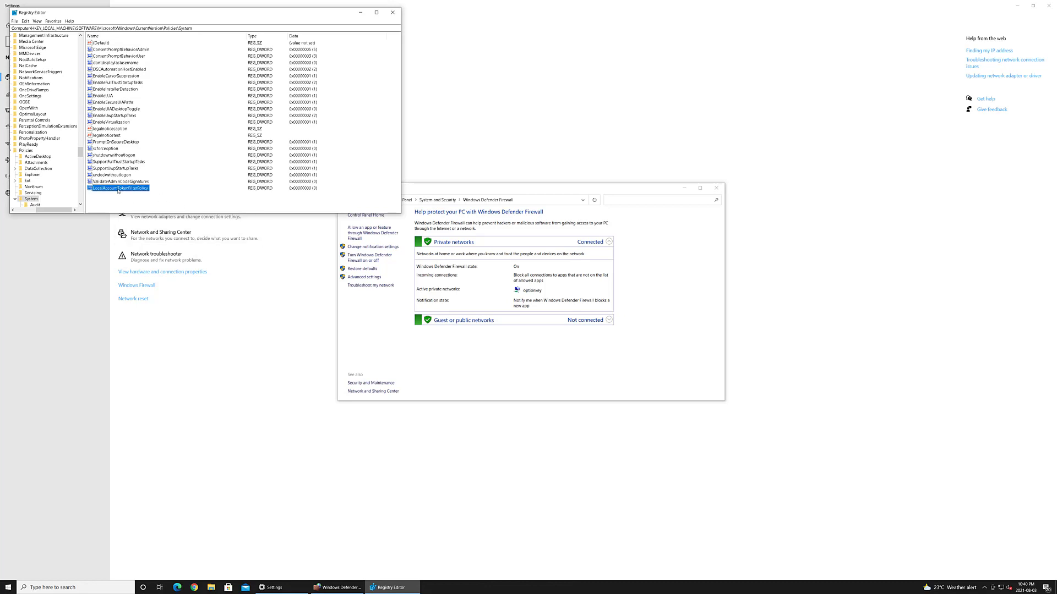
Give the LocalAccountTokenFilterPolicy DWORD a value of 1, then minimize Registry Editor
{"action": "double_click", "coordinate": [120, 190]}
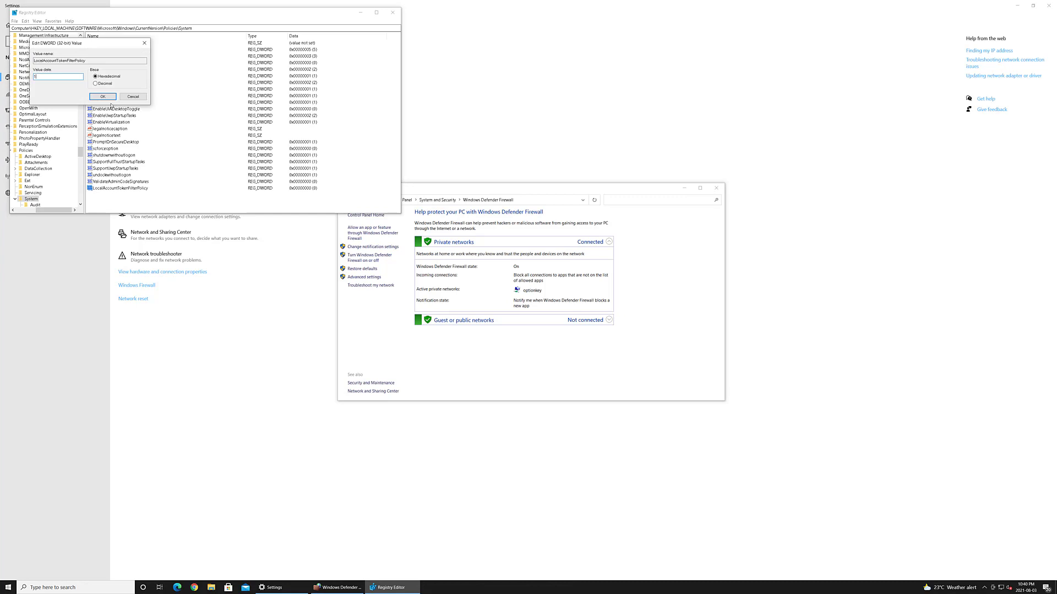
{"action": "left_click", "coordinate": [103, 97]}
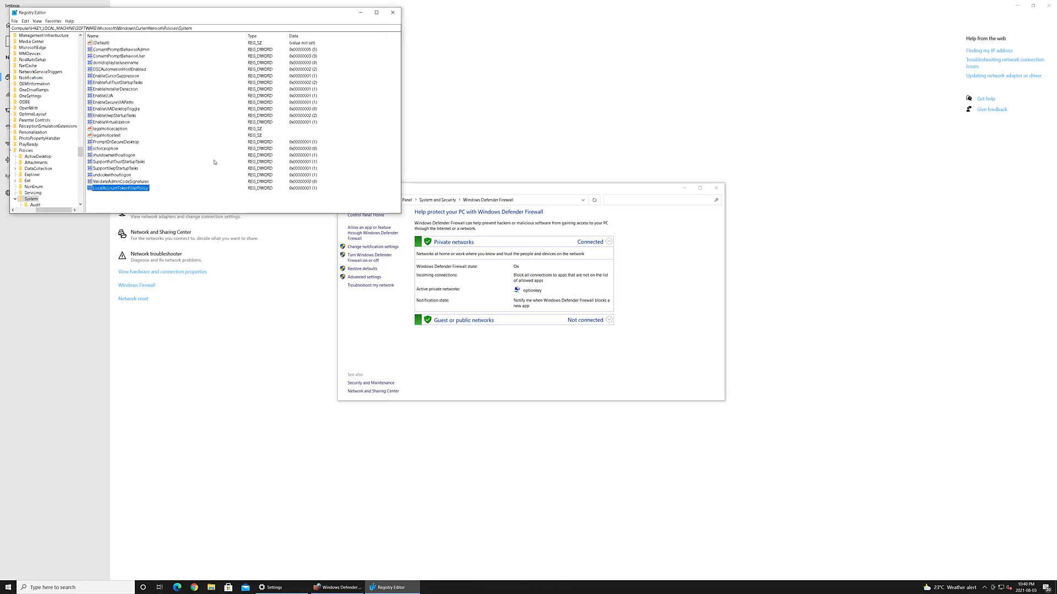
{"action": "left_click", "coordinate": [360, 12]}
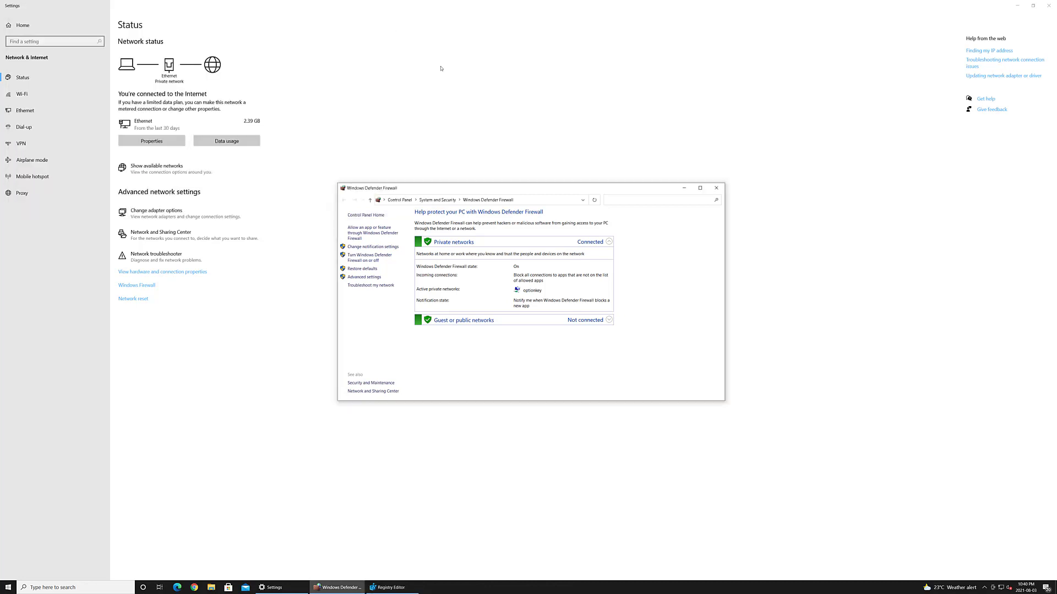
Minimize the Windows Defender Firewall window to reveal the Network status page
{"action": "left_click", "coordinate": [685, 188]}
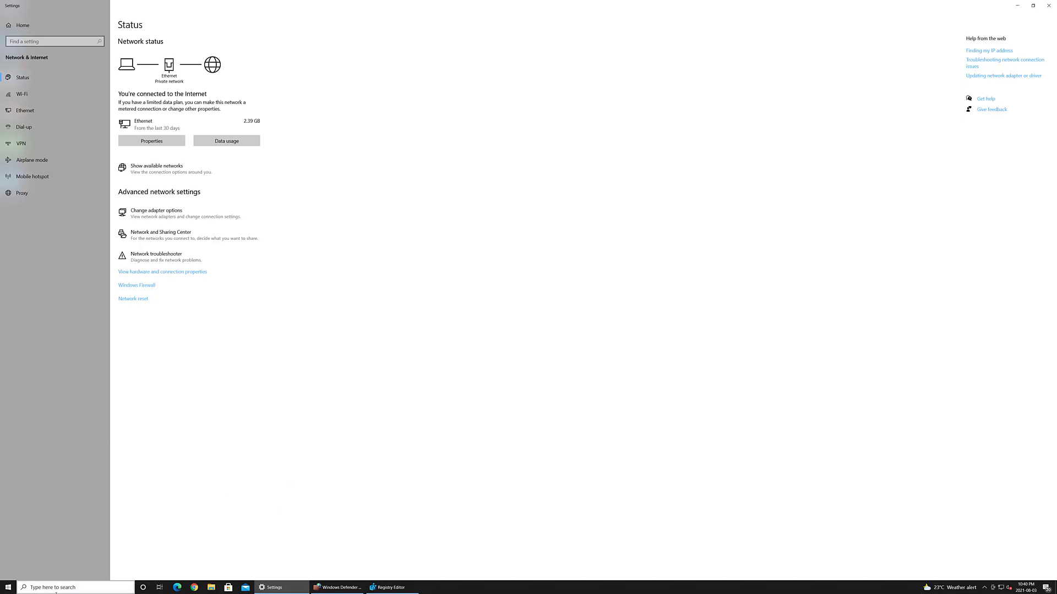
Search for run and launch the Run dialog to open User Accounts (netplwiz)
{"action": "left_click", "coordinate": [7, 587]}
{"action": "type", "text": "run"}
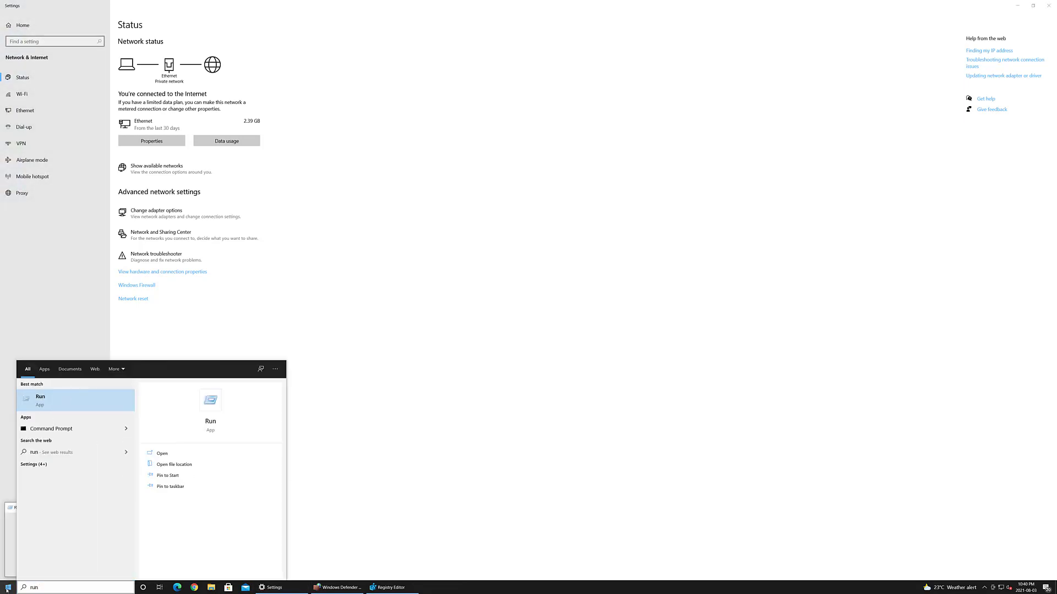
{"action": "key", "text": "Return"}
{"action": "key", "text": "Return"}
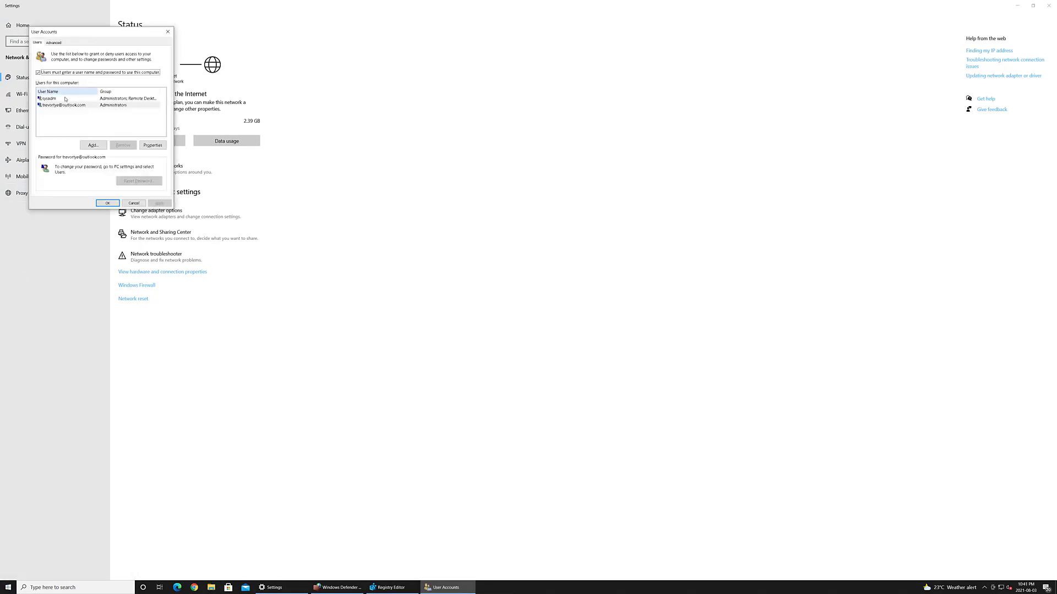
Verify the local admin account has Administrator group membership, close User Accounts, and minimize Settings
{"action": "left_click", "coordinate": [55, 99]}
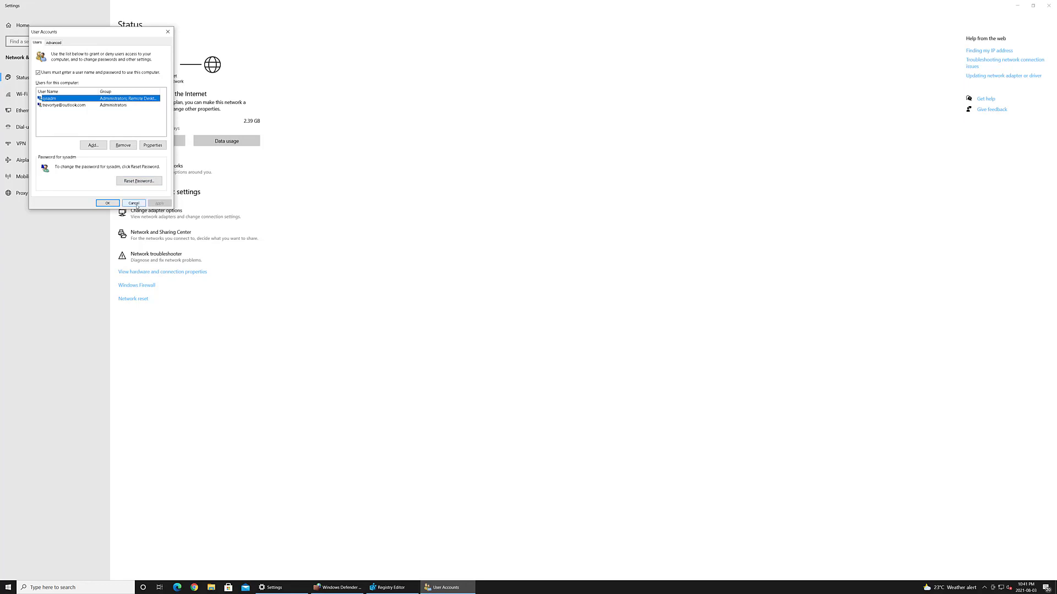
{"action": "left_click", "coordinate": [153, 145]}
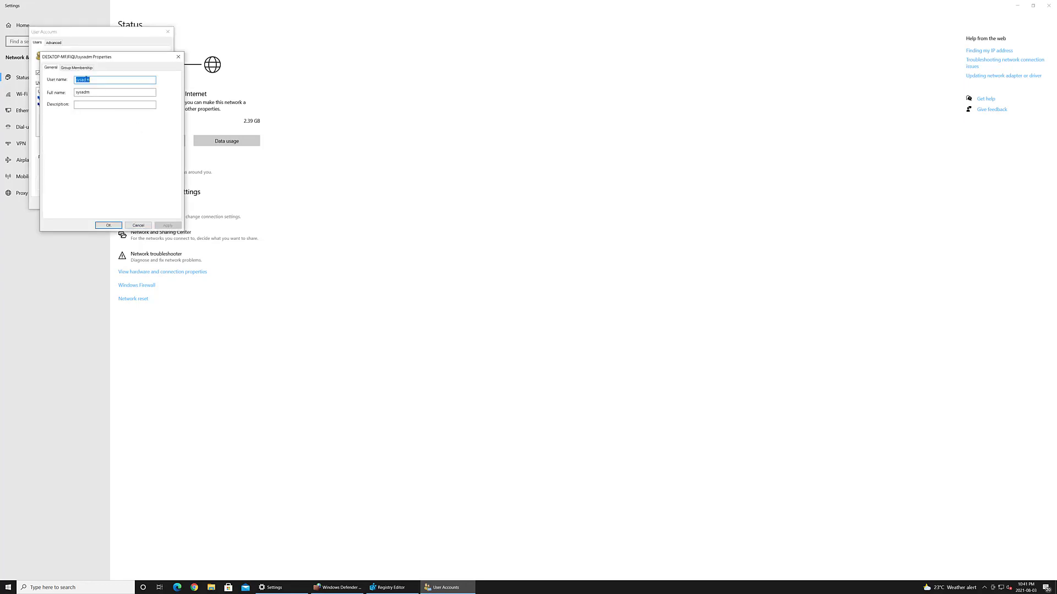
{"action": "key", "text": "ctrl+Tab"}
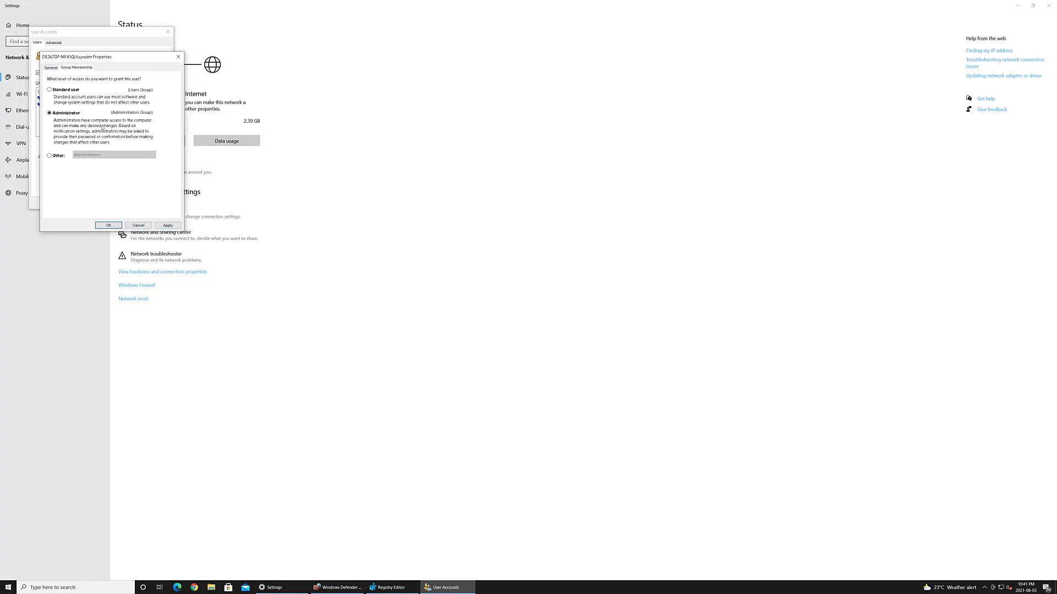
{"action": "left_click", "coordinate": [107, 226]}
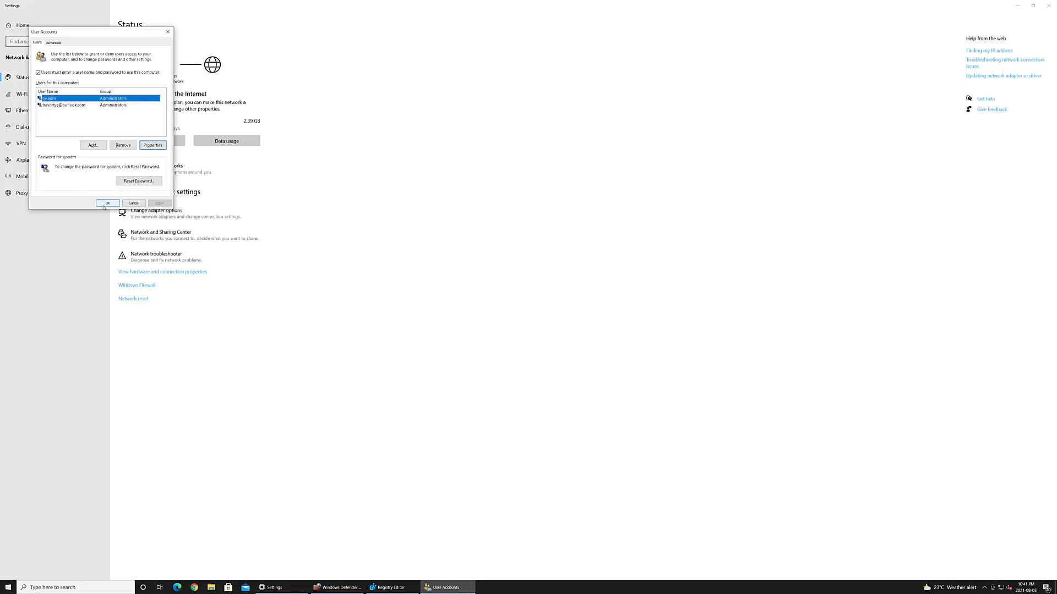
{"action": "left_click", "coordinate": [107, 203]}
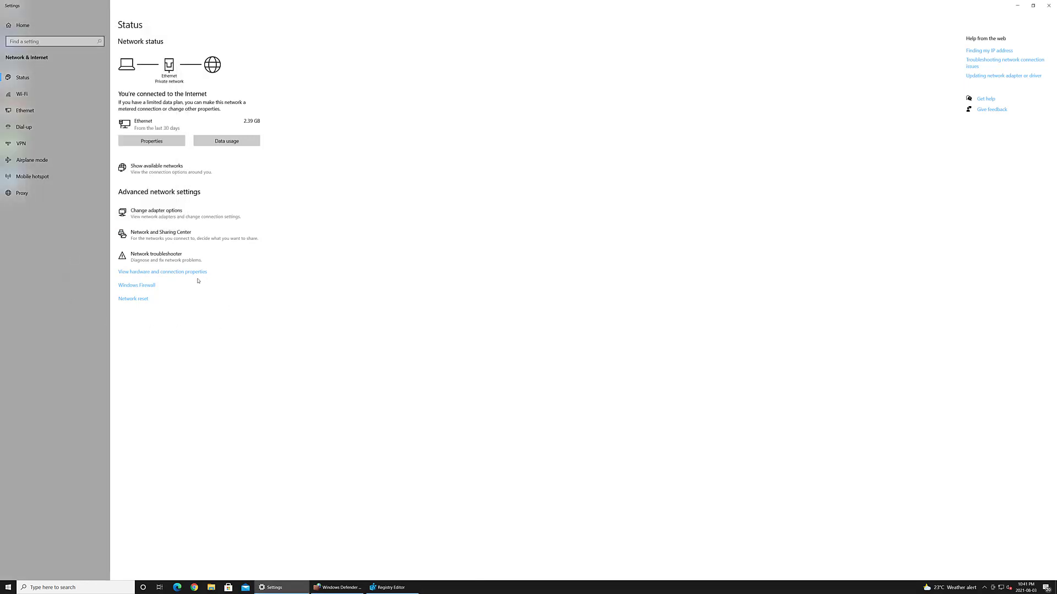
{"action": "left_click", "coordinate": [1017, 6]}
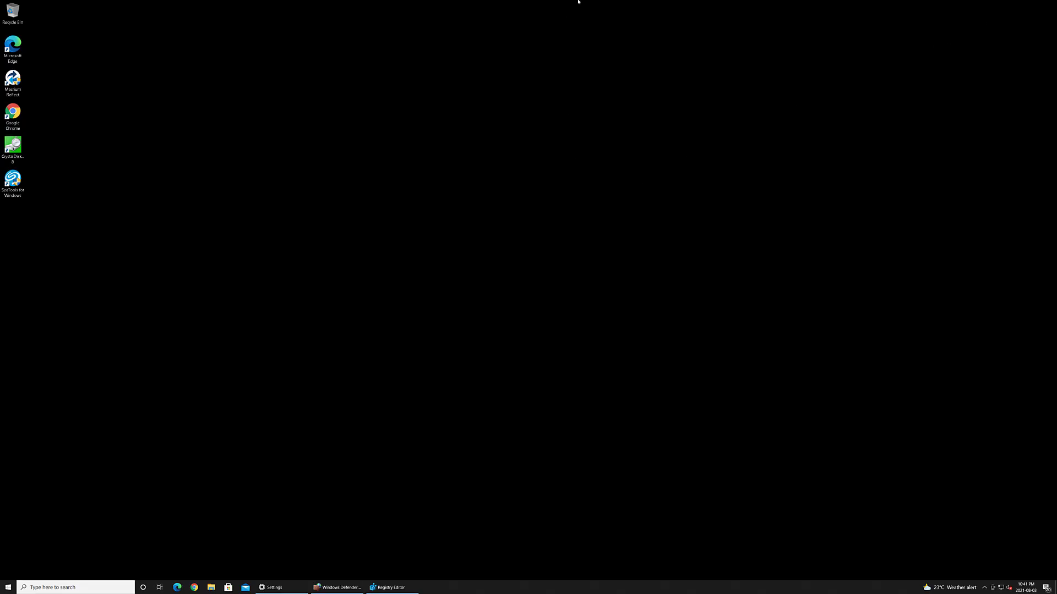
Leave the Remote Desktop session and bring the WOLS Virtual Machine Connection window to the front
{"action": "left_click", "coordinate": [603, 5]}
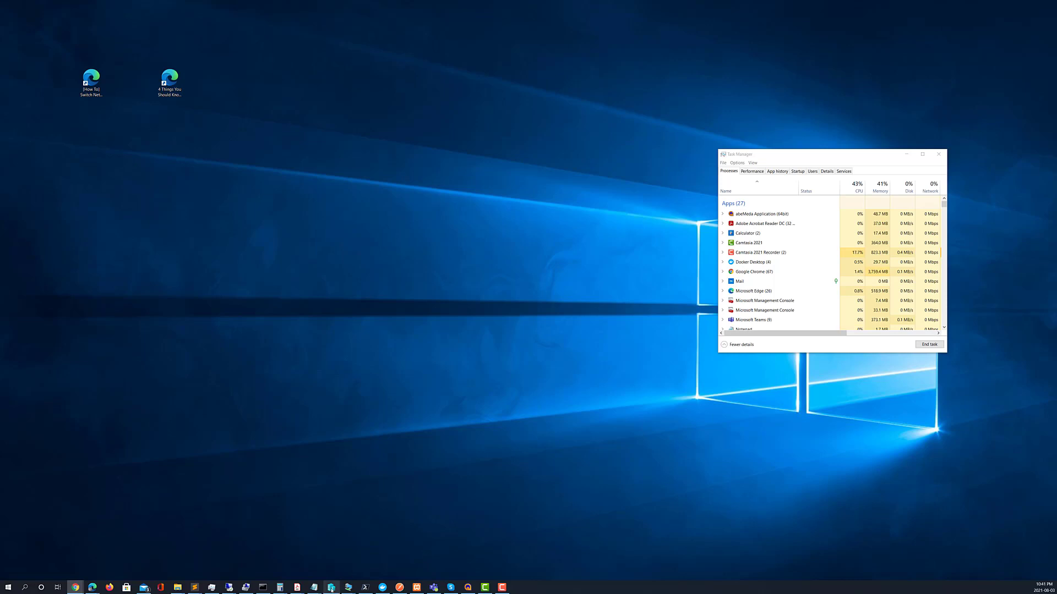
{"action": "mouse_move", "coordinate": [348, 587]}
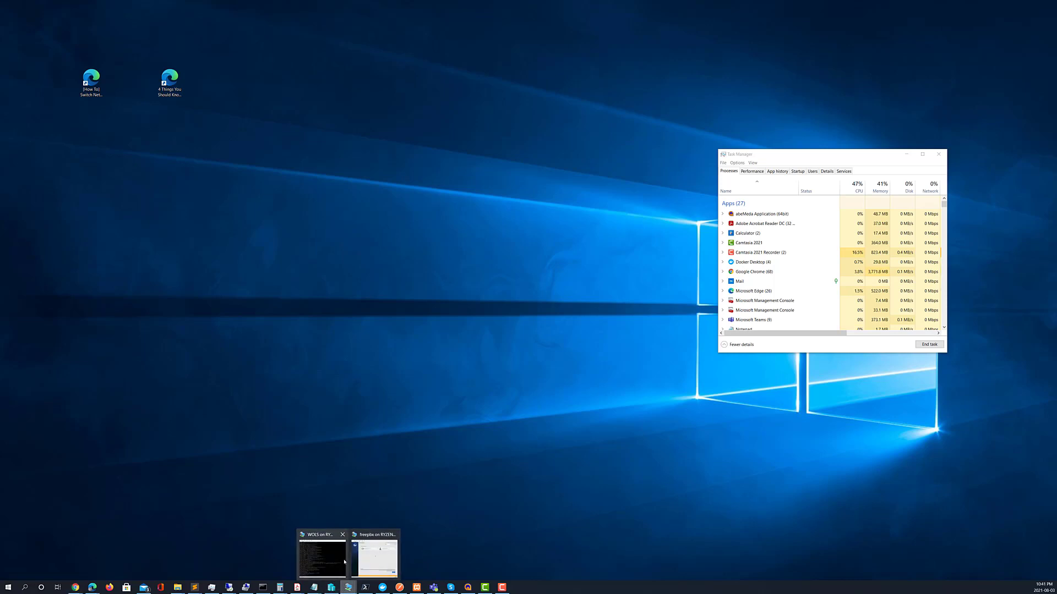
{"action": "left_click", "coordinate": [340, 572]}
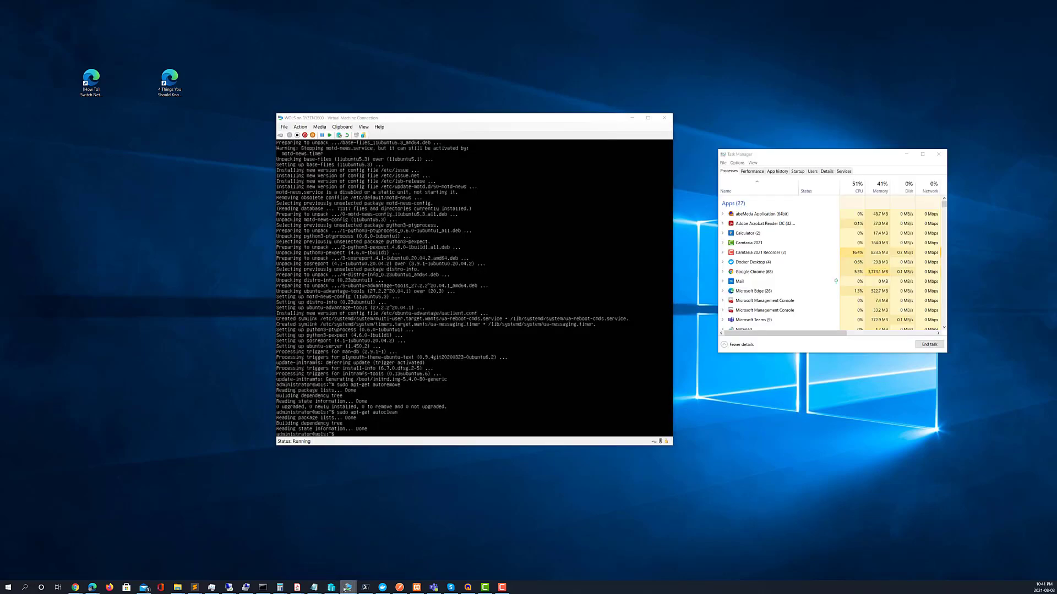
{"action": "mouse_move", "coordinate": [339, 586]}
{"action": "left_click", "coordinate": [317, 531]}
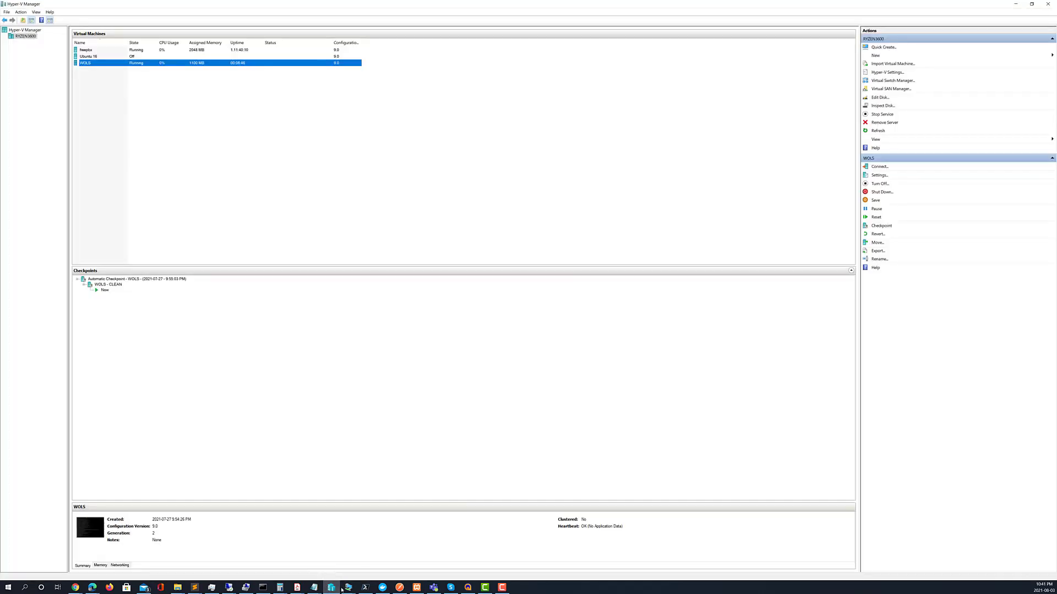
{"action": "left_click", "coordinate": [344, 588]}
{"action": "left_click", "coordinate": [327, 544]}
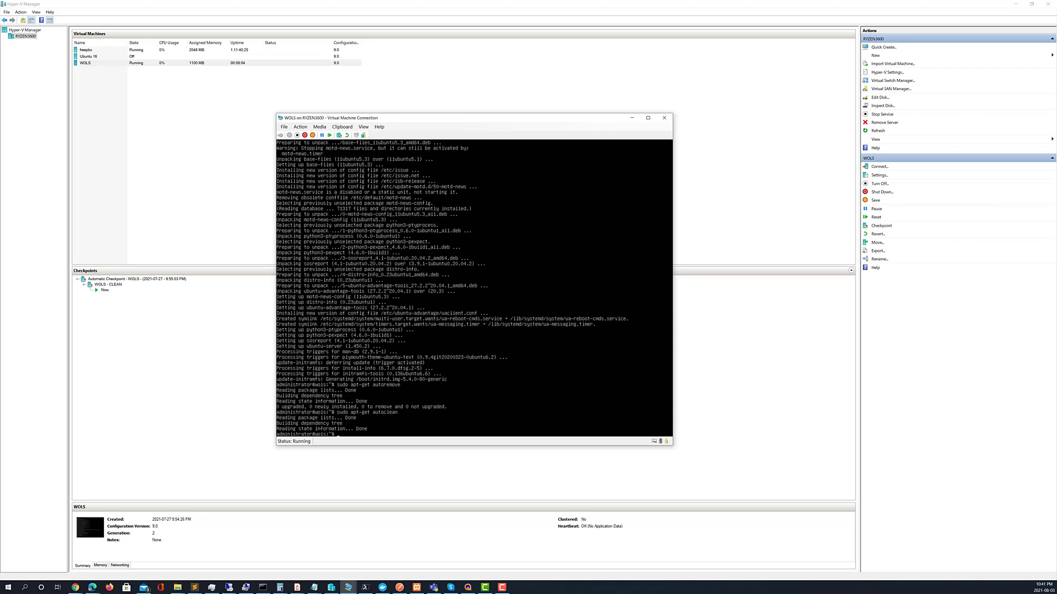
Run sudo apt-get install samba in the VM terminal to install Samba
{"action": "type", "text": "sudo apt"}
{"action": "type", "text": "-get install samba"}
{"action": "key", "text": "Return"}
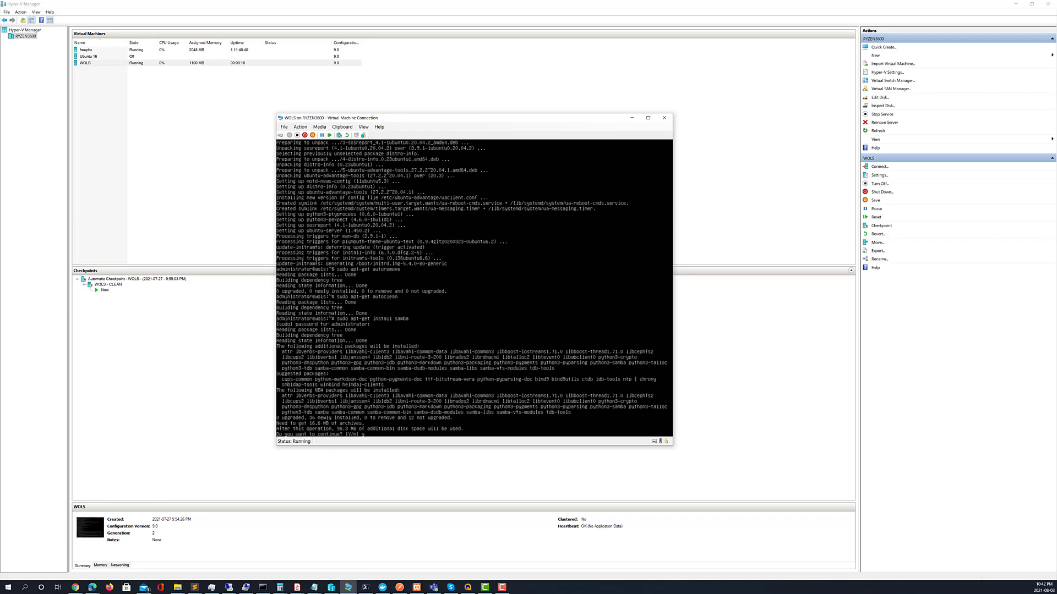
{"action": "key", "text": "Return"}
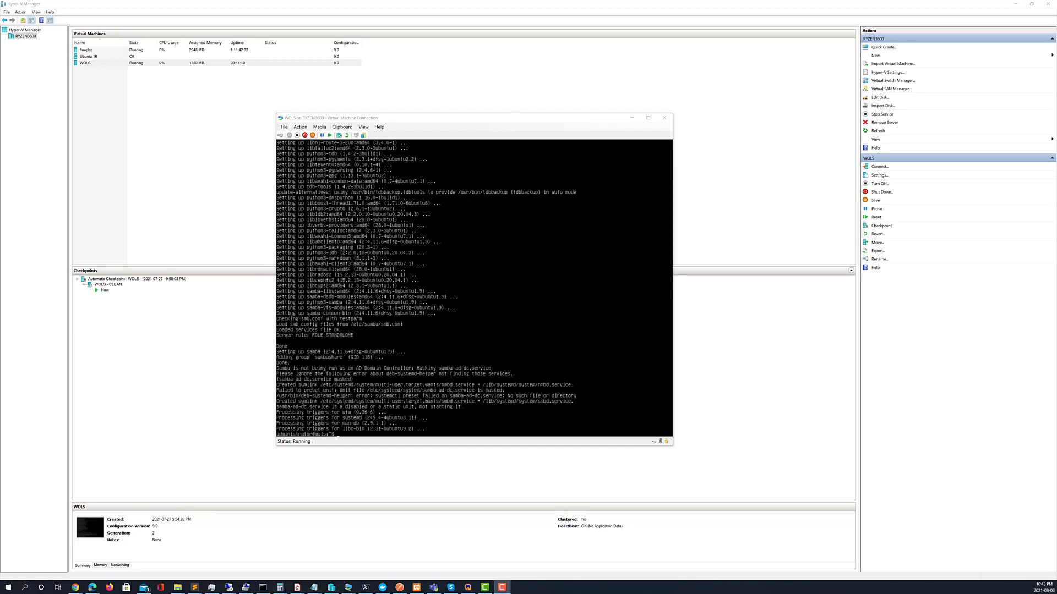
{"action": "key", "text": "alt+Tab"}
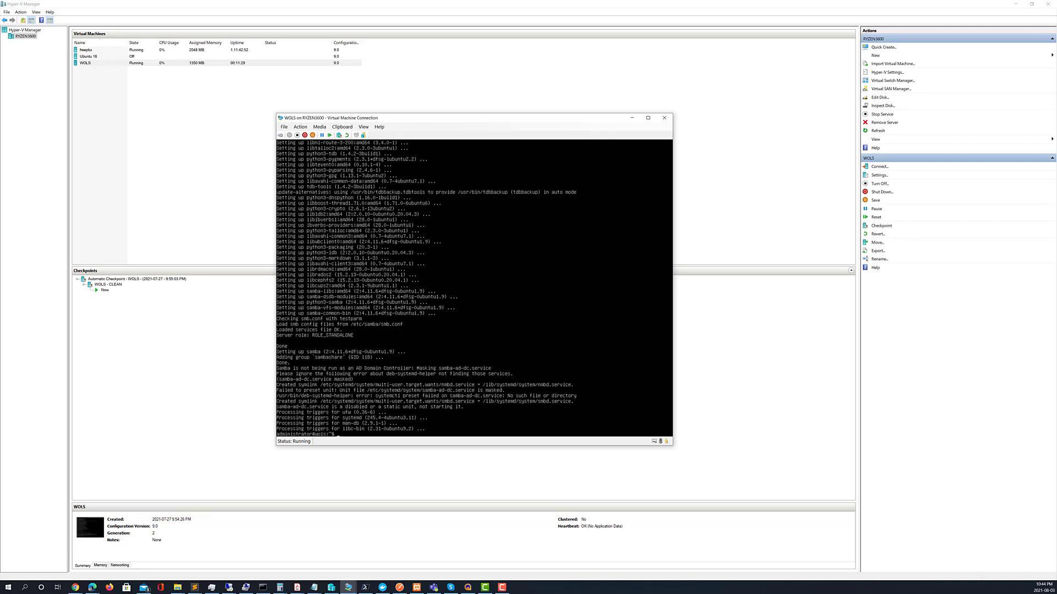
Run sudo apt-get install etherwake and confirm the install with y
{"action": "type", "text": "do apt-get install etherwake"}
{"action": "key", "text": "Return"}
{"action": "type", "text": "y"}
{"action": "key", "text": "Return"}
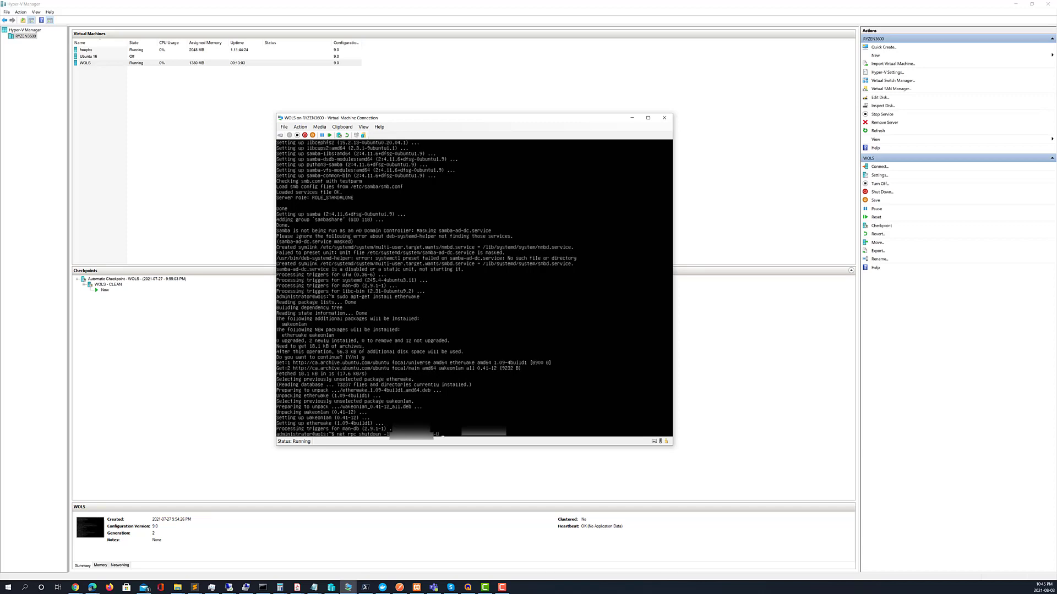
Continue typing the net rpc shutdown command to power off the Windows PC
{"action": "type", "text": "su"}
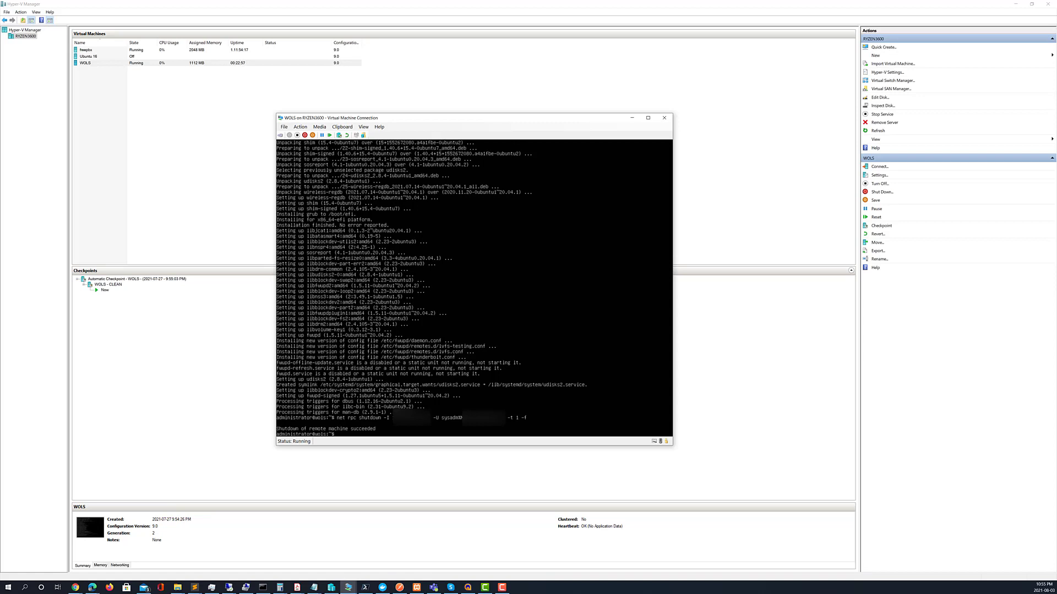
Clear the stray update command, copy the PC's MAC from Chrome, and send a wakeonlan magic packet
{"action": "type", "text": "sudo apt-get update"}
{"action": "key", "text": "BackSpace"}
{"action": "key", "text": "BackSpace"}
{"action": "key", "text": "BackSpace"}
{"action": "key", "text": "BackSpace"}
{"action": "key", "text": "BackSpace"}
{"action": "key", "text": "BackSpace"}
{"action": "key", "text": "BackSpace"}
{"action": "key", "text": "BackSpace"}
{"action": "key", "text": "BackSpace"}
{"action": "key", "text": "BackSpace"}
{"action": "key", "text": "BackSpace"}
{"action": "key", "text": "BackSpace"}
{"action": "key", "text": "BackSpace"}
{"action": "key", "text": "BackSpace"}
{"action": "key", "text": "BackSpace"}
{"action": "key", "text": "BackSpace"}
{"action": "key", "text": "BackSpace"}
{"action": "key", "text": "BackSpace"}
{"action": "key", "text": "BackSpace"}
{"action": "key", "text": "alt+Tab"}
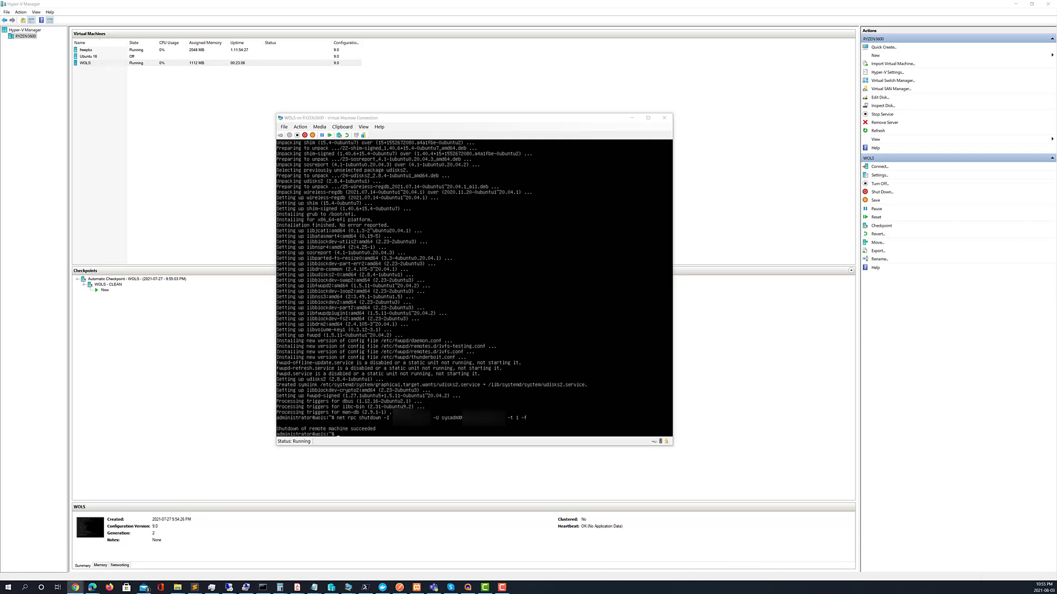
{"action": "key", "text": "alt+Tab"}
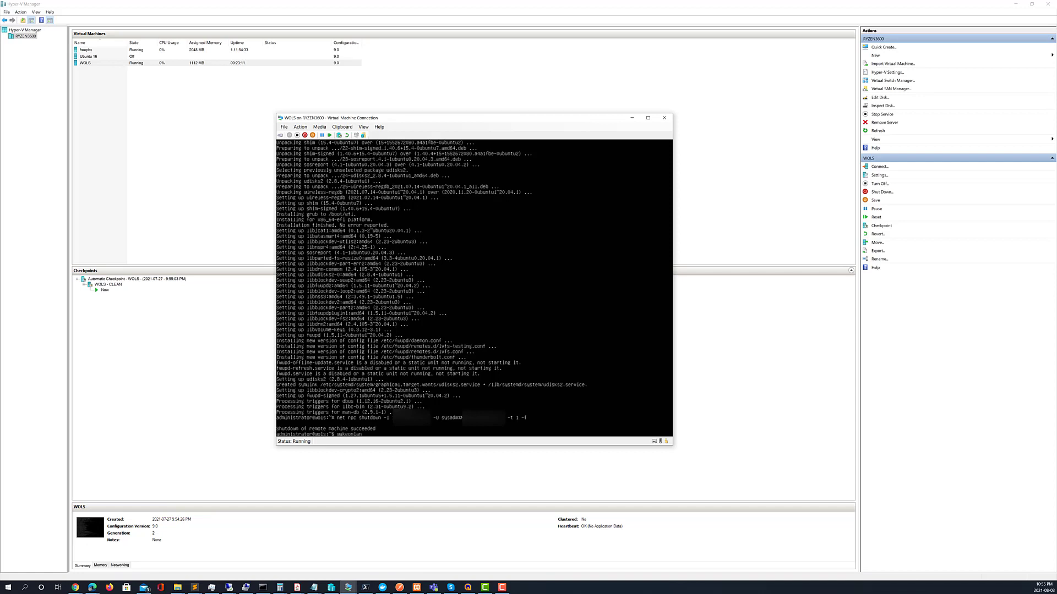
{"action": "key", "text": "ctrl+v"}
{"action": "key", "text": "Return"}
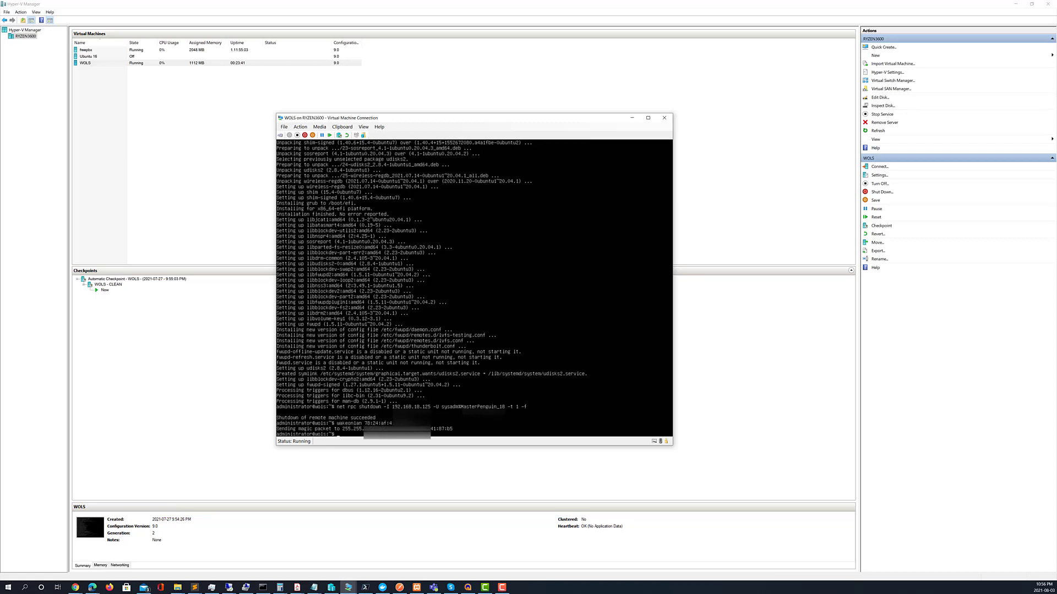